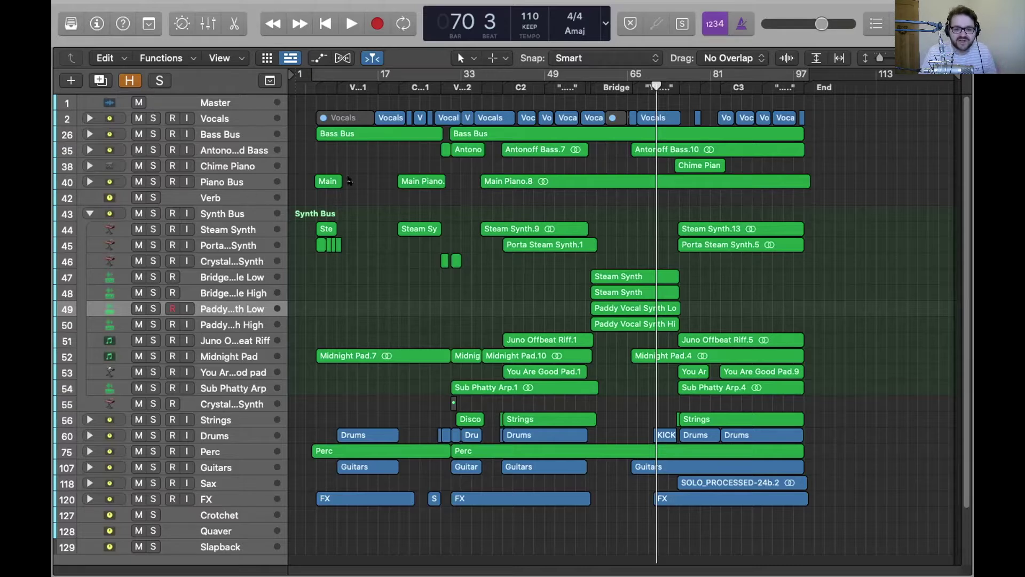
- Expand the Vocals stack and enlarge the tracks to show Vocal Chop's waveforms
click(90, 118)
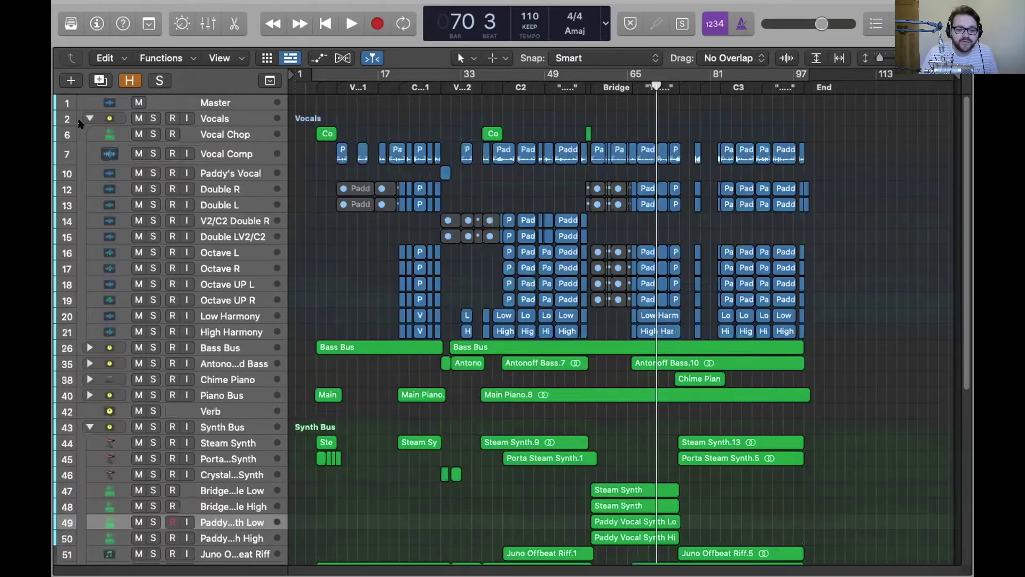
click(231, 138)
scroll(308, 141, up, 5)
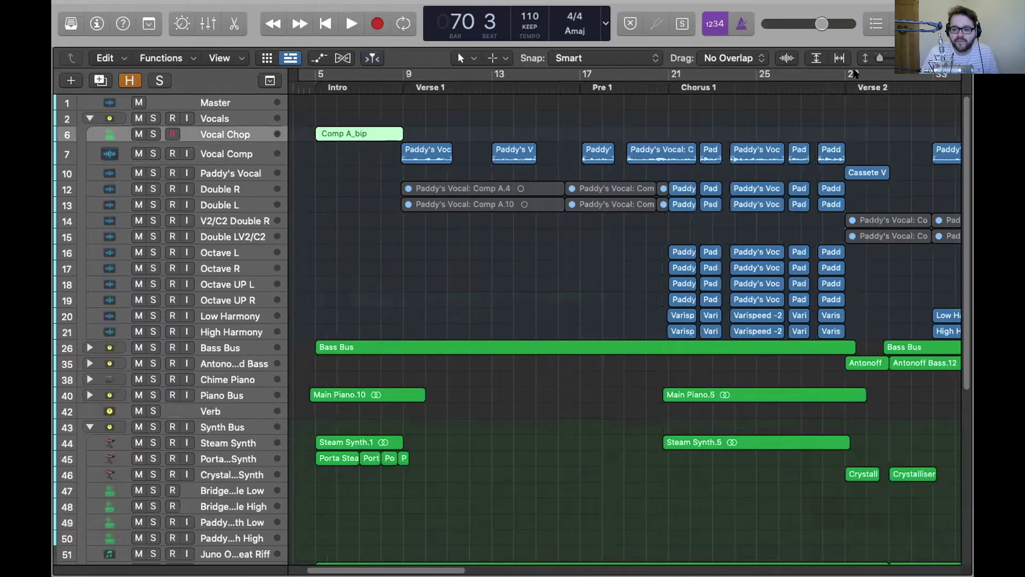
drag(880, 57, 888, 58)
- Solo Vocal Chop and play it from bar 5, then stop and unsolo it
click(312, 80)
key(ctrl+s)
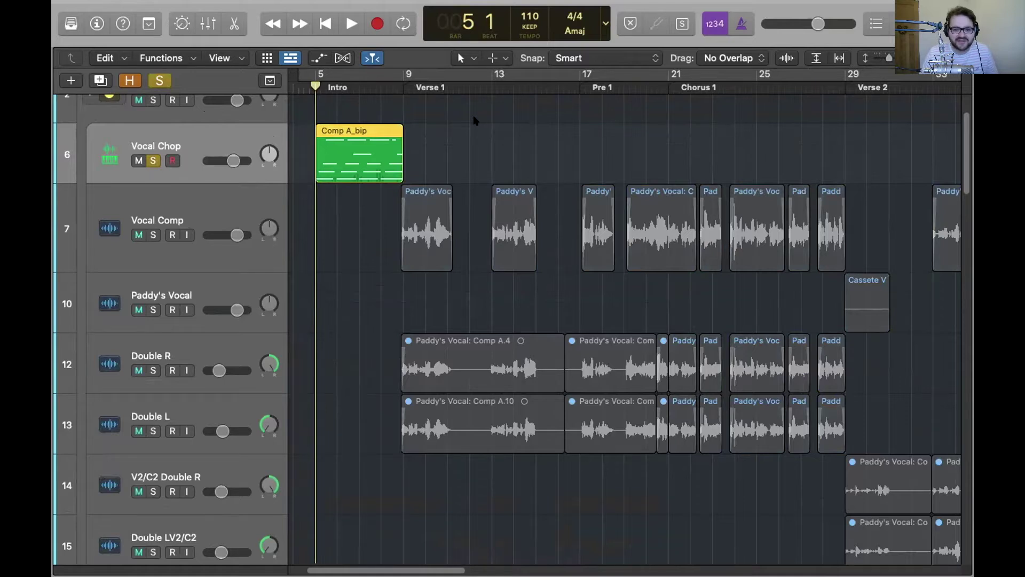
key(space)
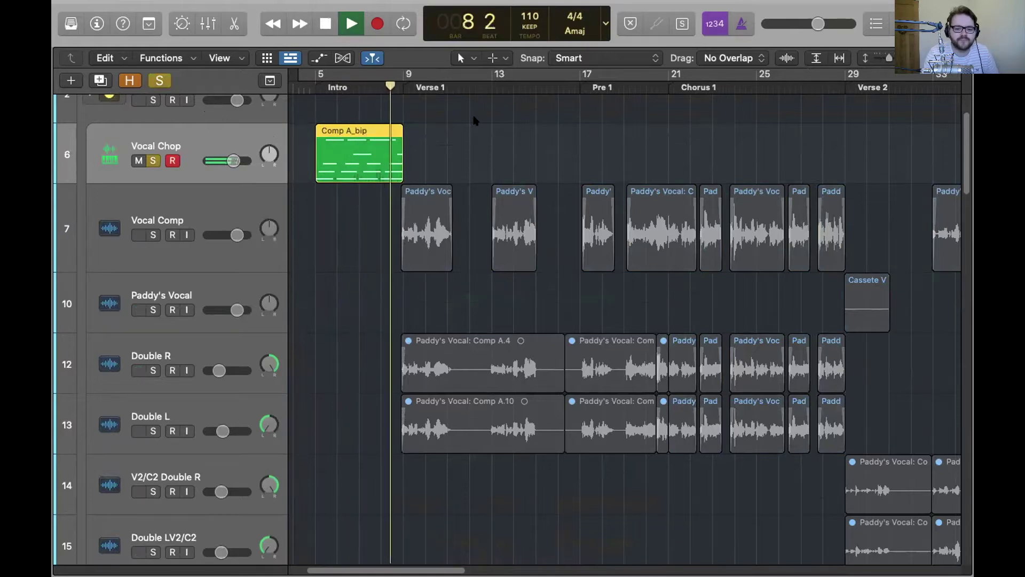
key(space)
key(s)
- Zoom out to bars 1–49, rubber-band select the Vocal Comp regions and zoom to them
key(super+Right)
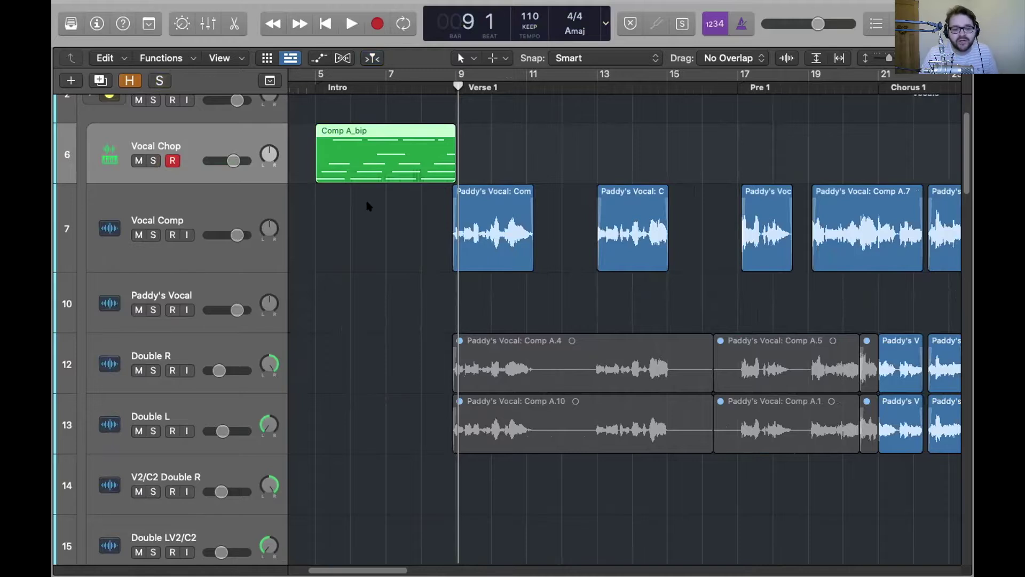
key(super+Left)
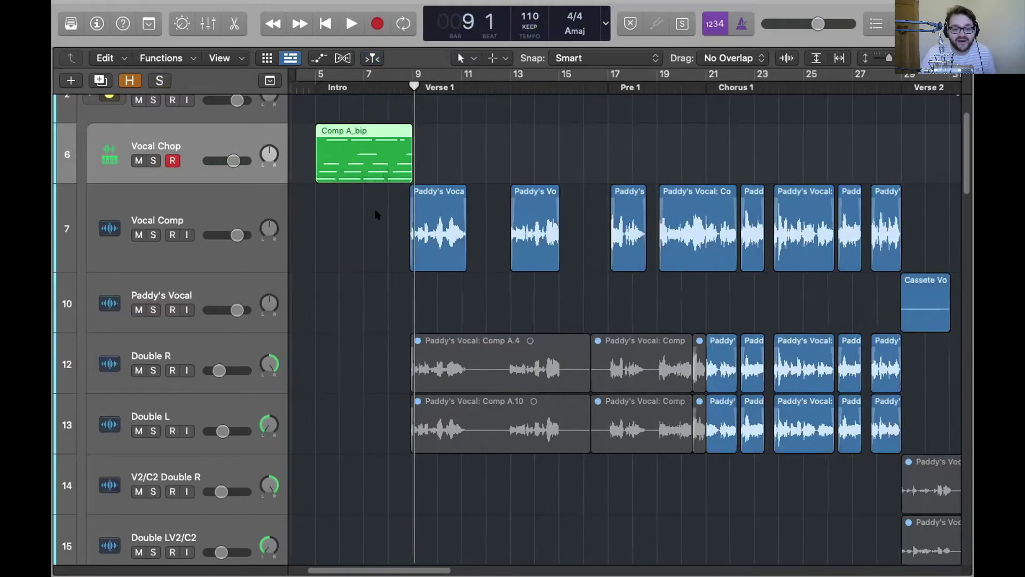
key(super+Left)
key(super+Left)
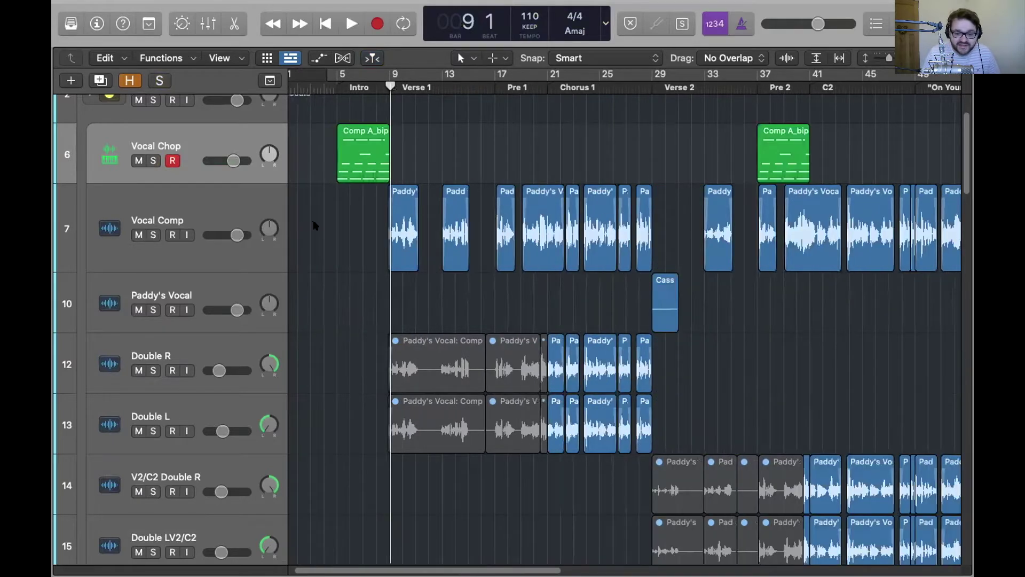
drag(315, 224, 656, 219)
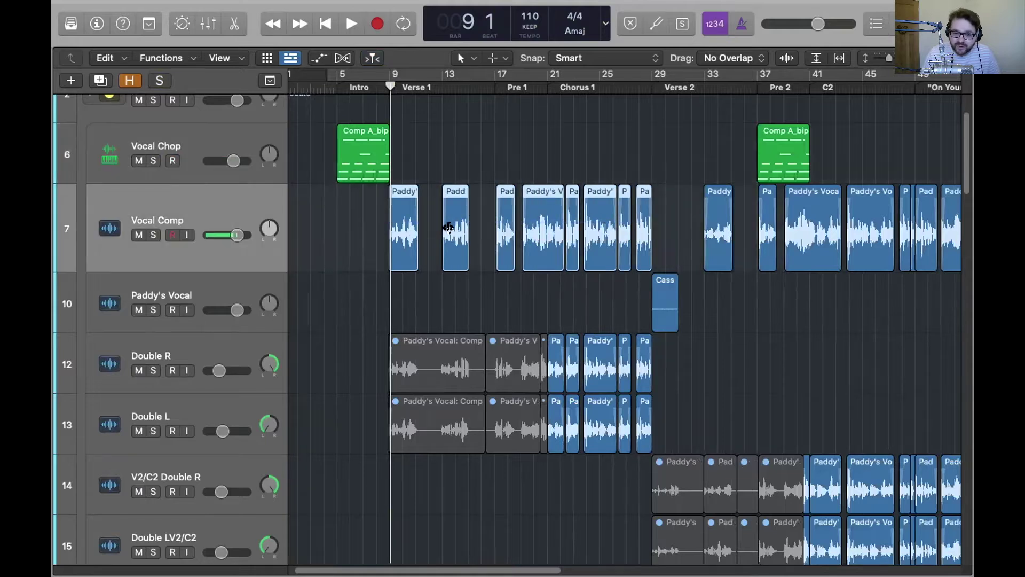
key(z)
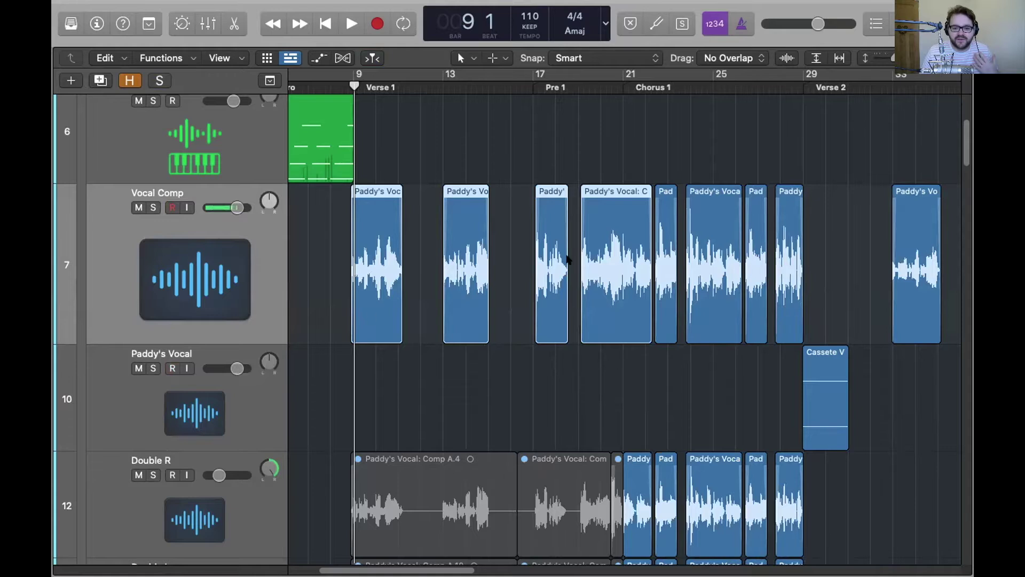
- Convert the Vocal Comp regions to a new Sampler track sliced at transient markers
right_click(376, 250)
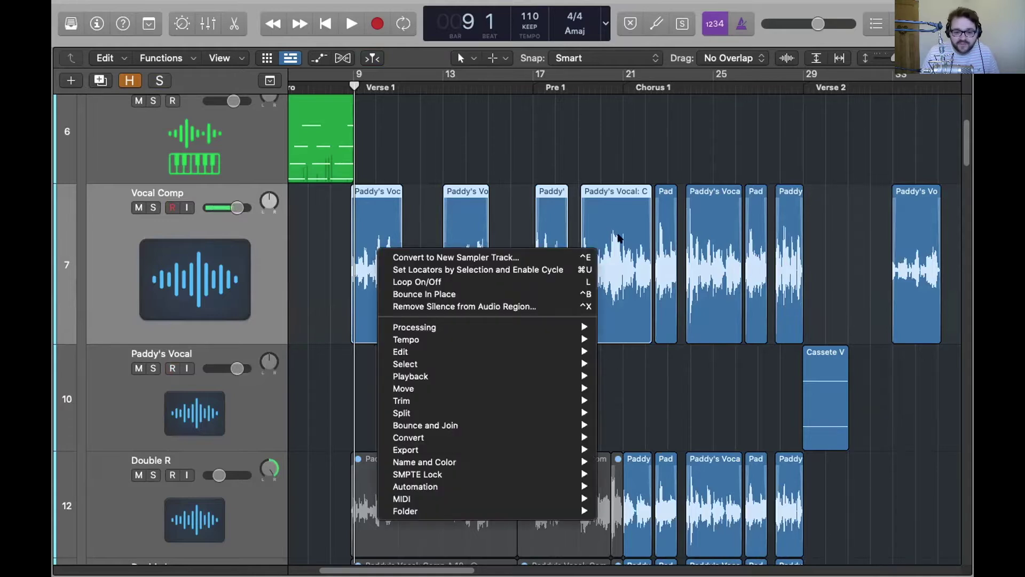
click(422, 258)
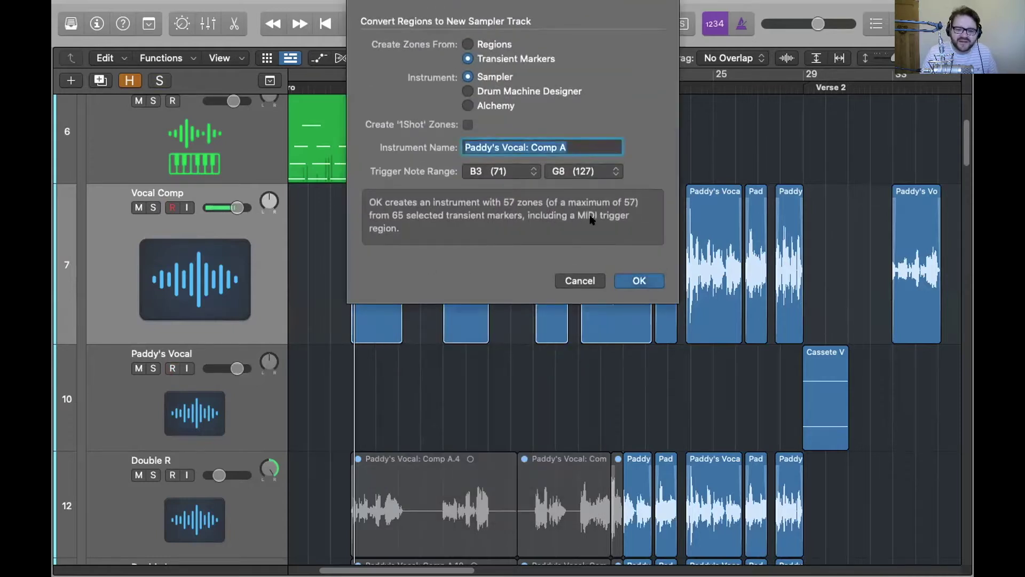
click(637, 279)
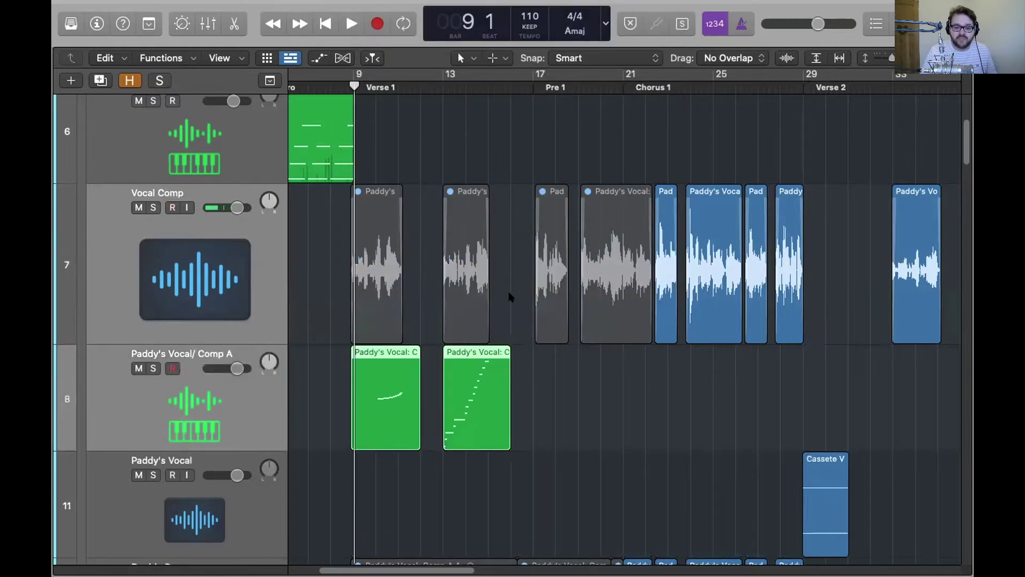
key(super+k)
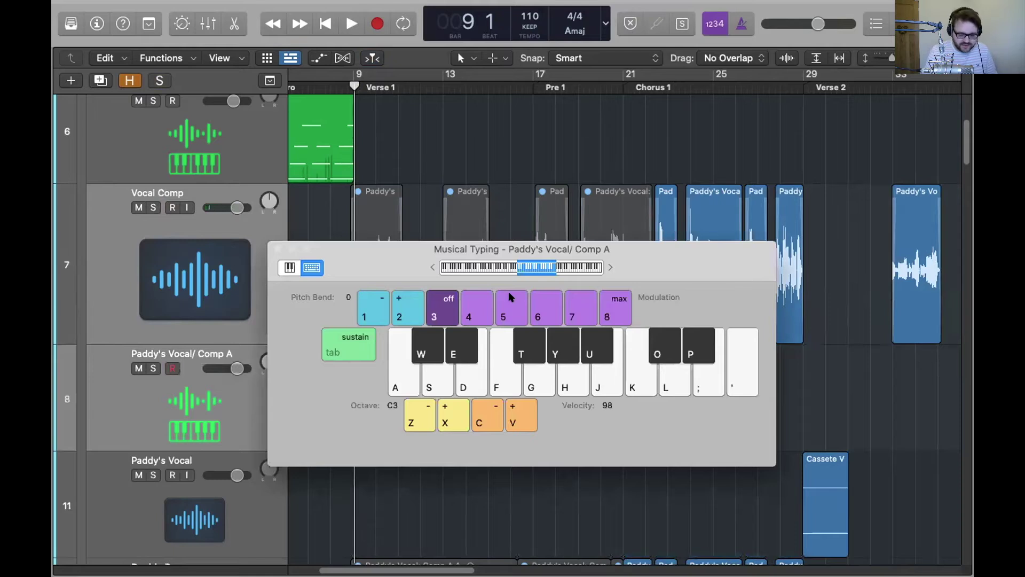
key(u)
key(k)
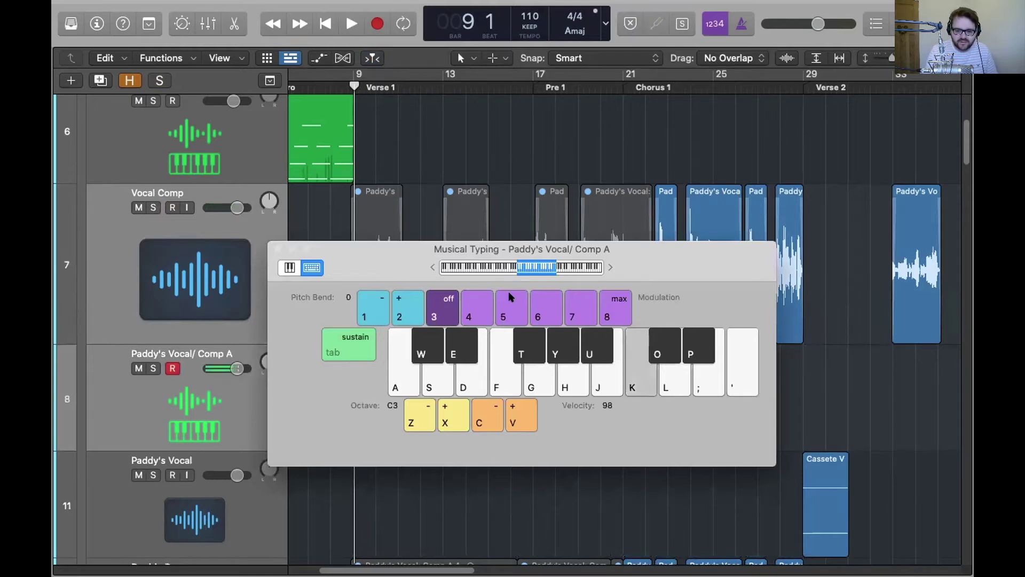
key(l)
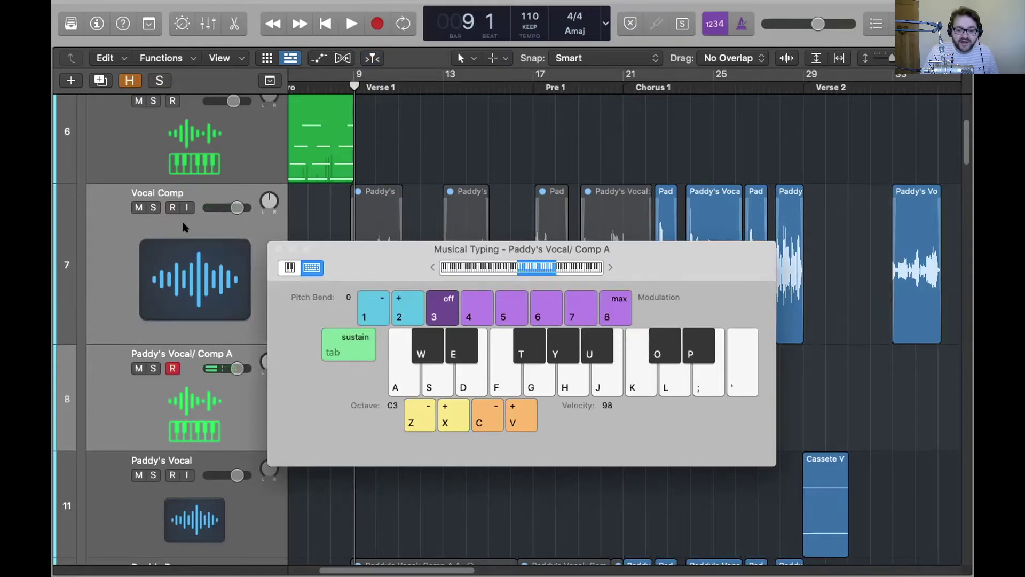
click(276, 248)
scroll(318, 183, up, 3)
scroll(355, 108, left, 3)
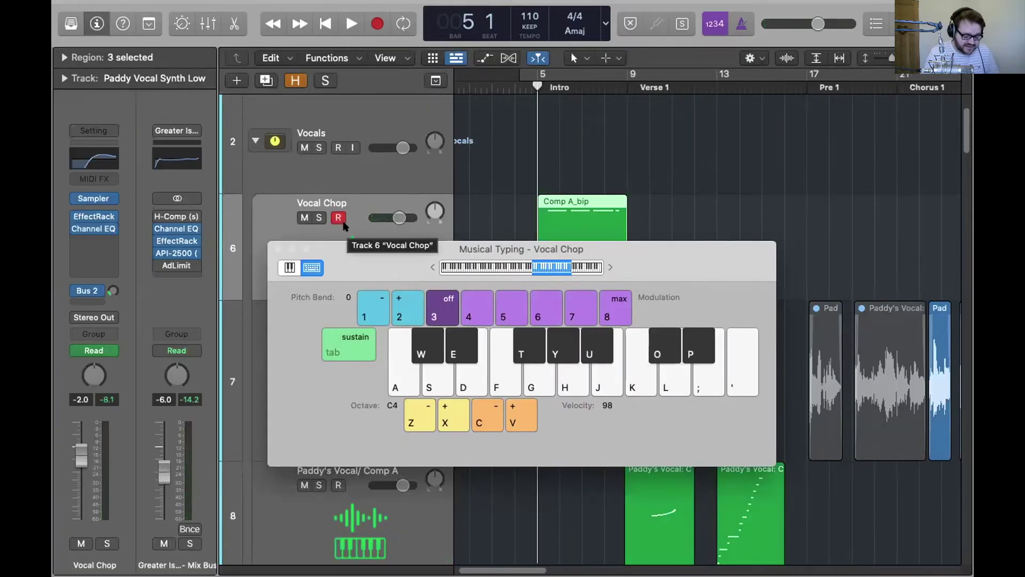
key(w)
key(e)
key(d)
key(f)
key(t)
key(g)
key(h)
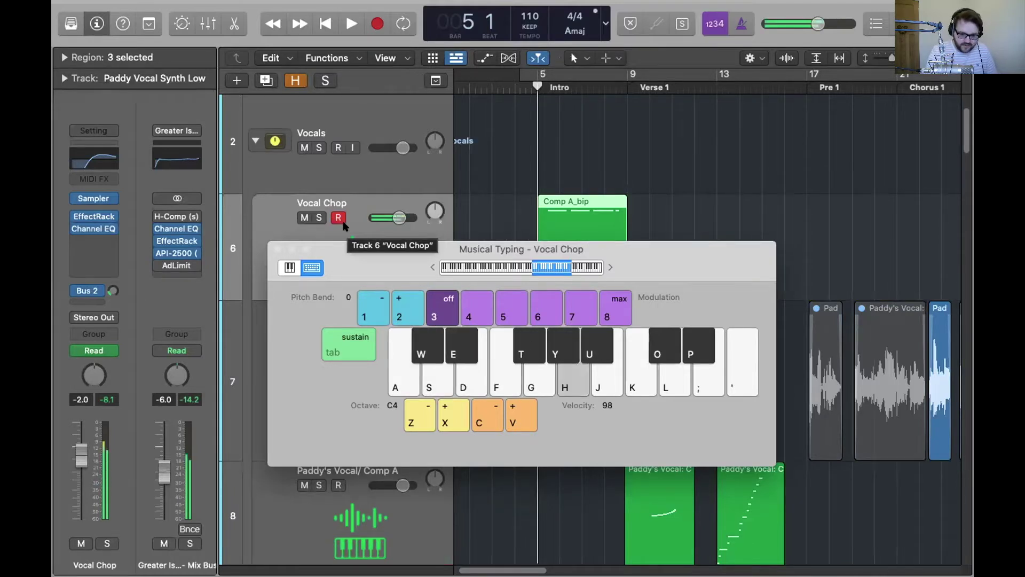
key(j)
key(j)
key(k)
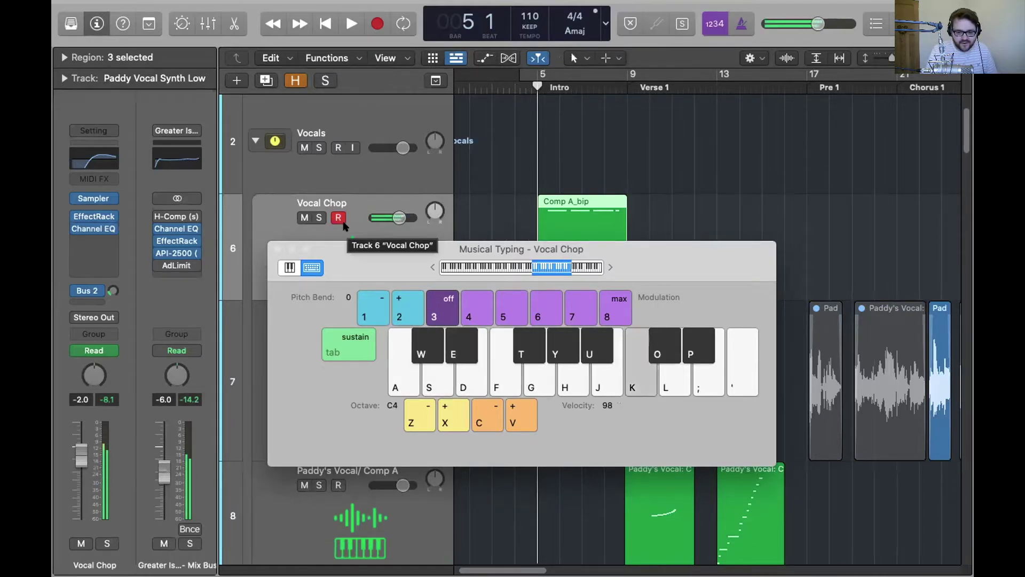
key(o)
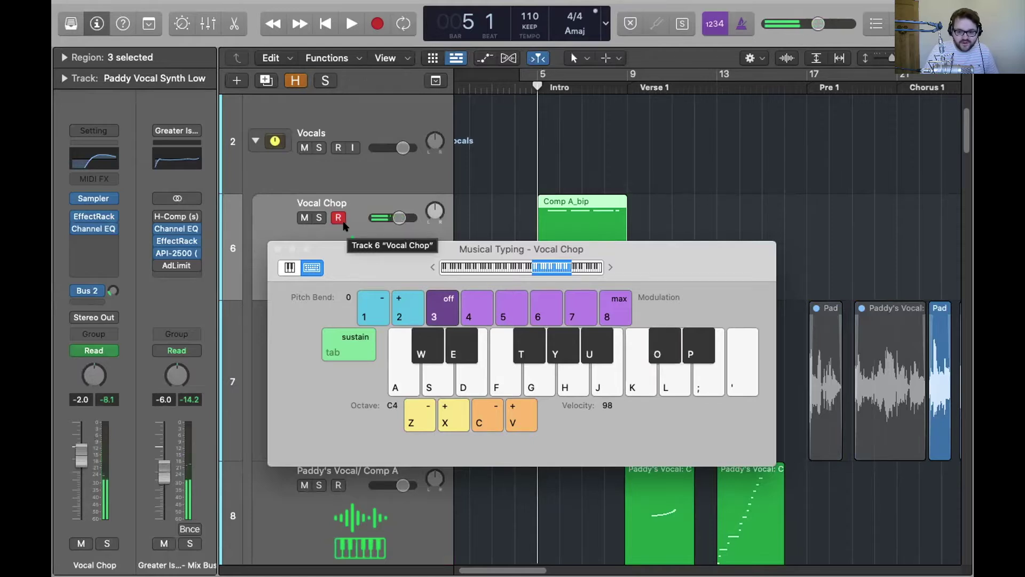
key(l)
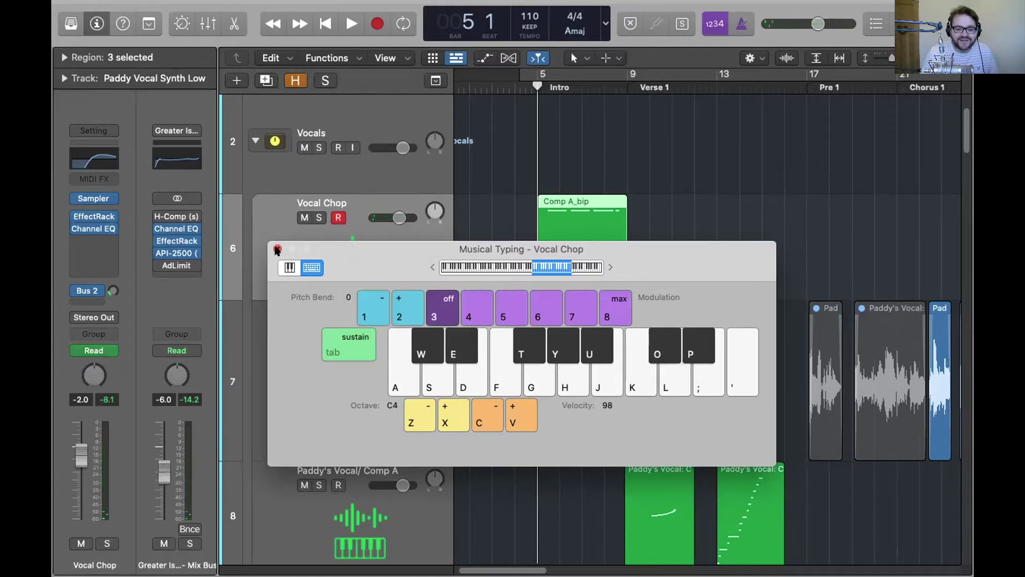
click(277, 249)
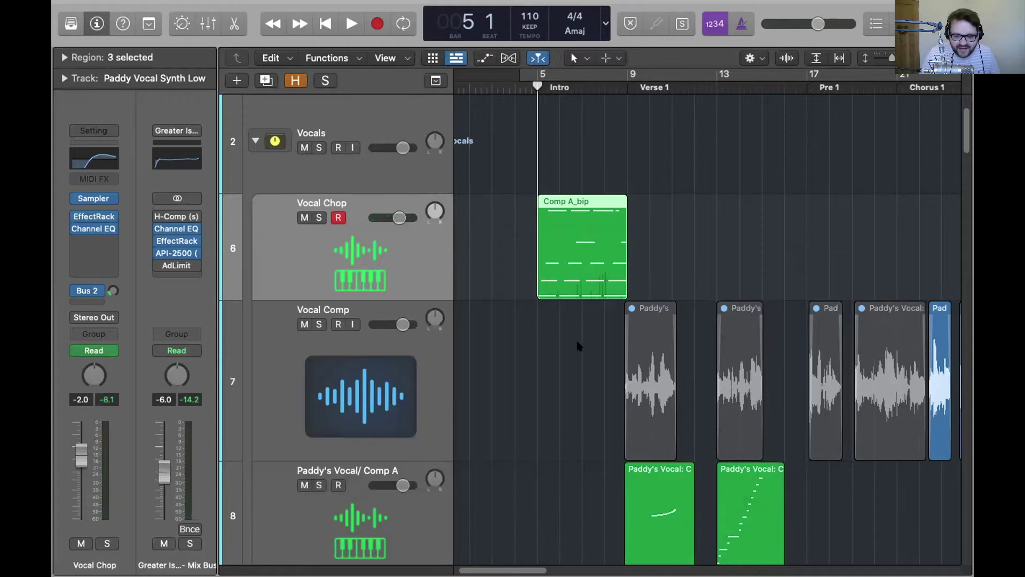
key(p)
scroll(542, 427, up, 3)
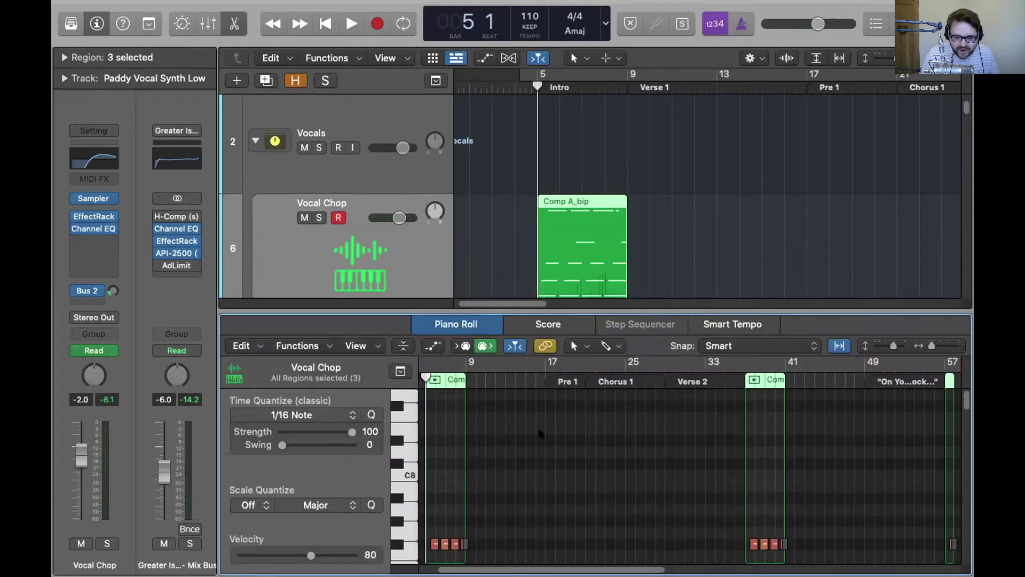
scroll(541, 434, up, 5)
scroll(537, 428, down, 2)
scroll(536, 429, down, 7)
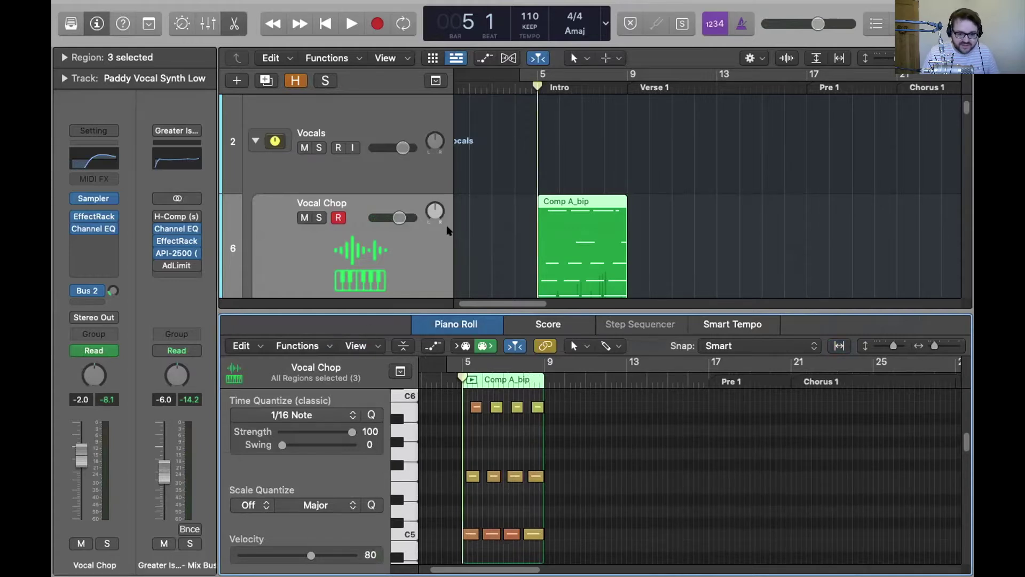
key(ctrl+s)
key(space)
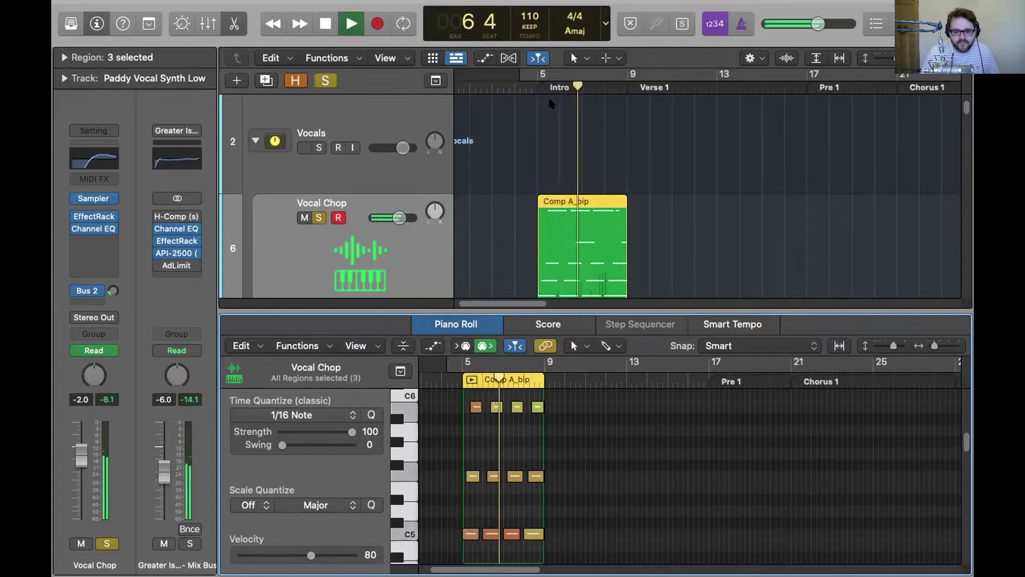
key(space)
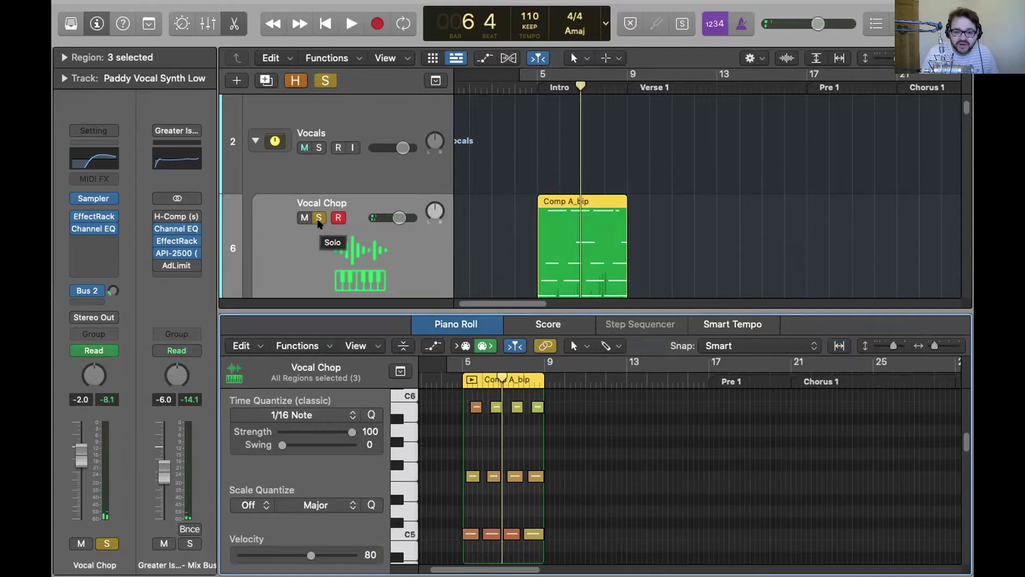
click(318, 218)
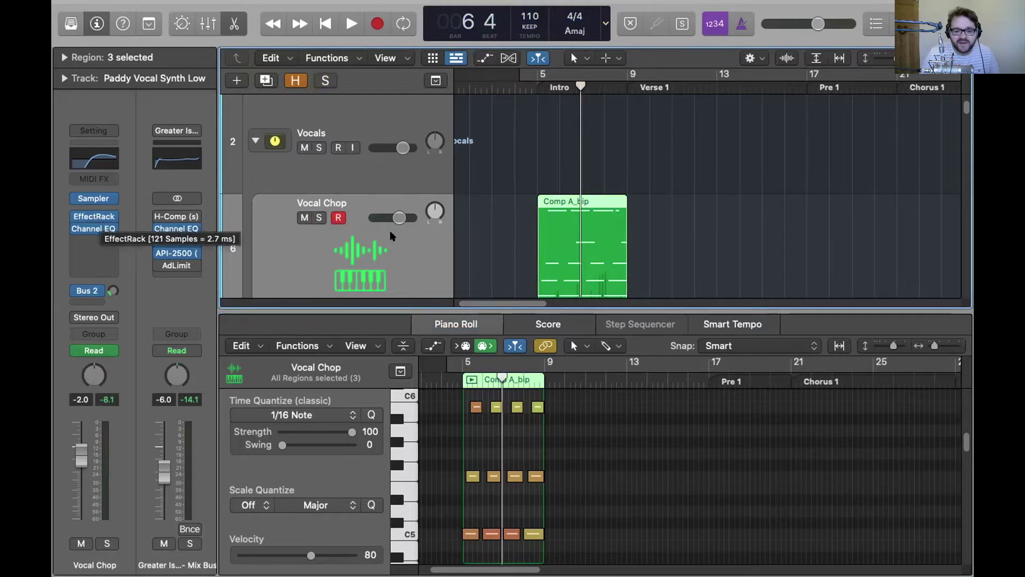
key(e)
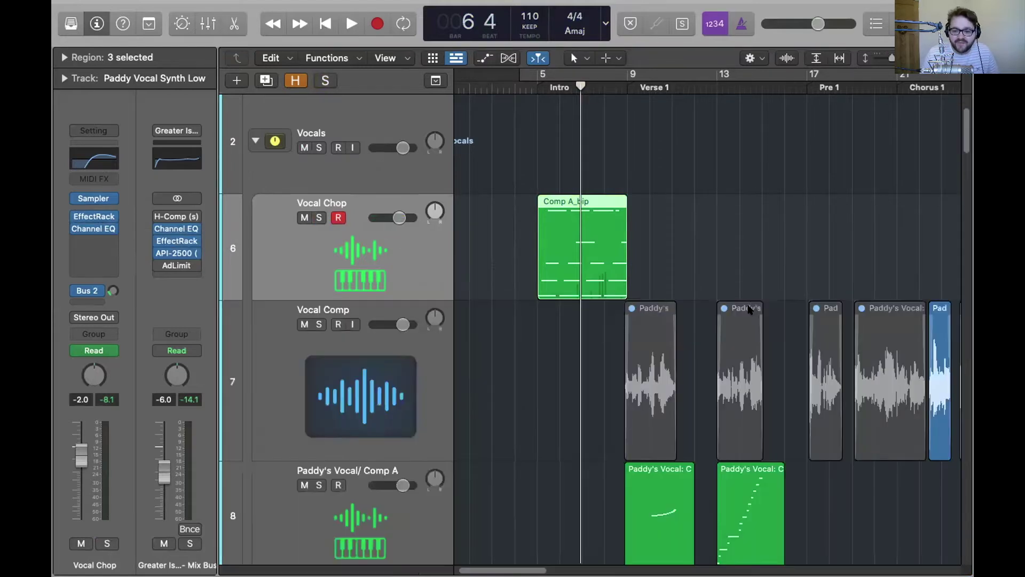
- Play the soloed Paddy Vocal Synth tracks from bar 58, then stop
key(super+Left)
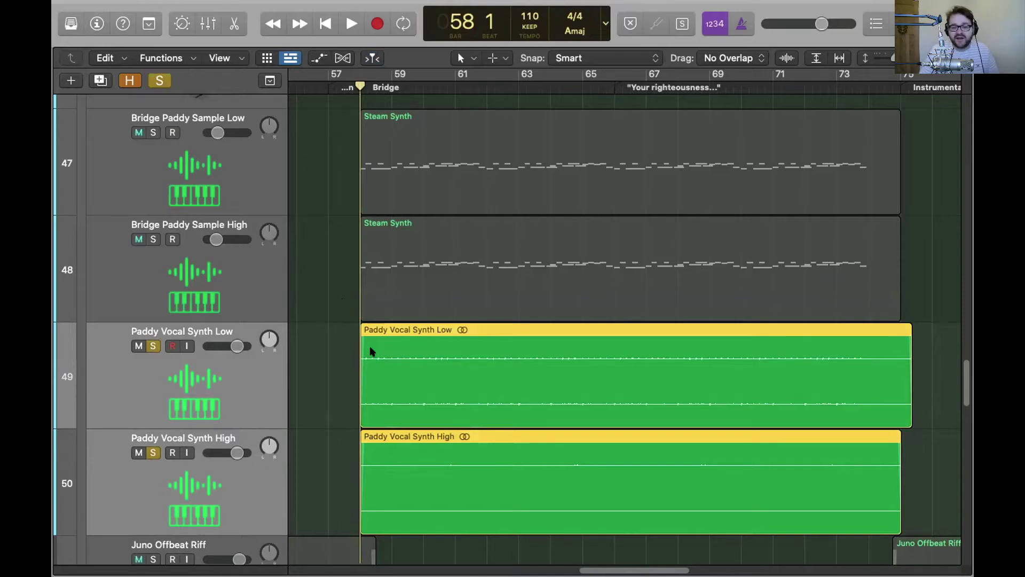
scroll(353, 335, down, 3)
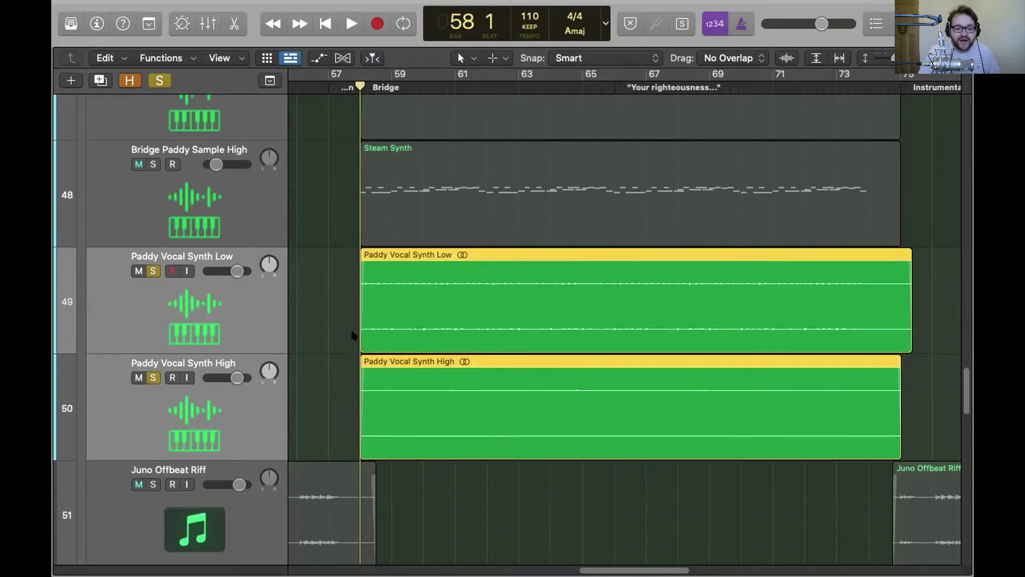
key(super+Right)
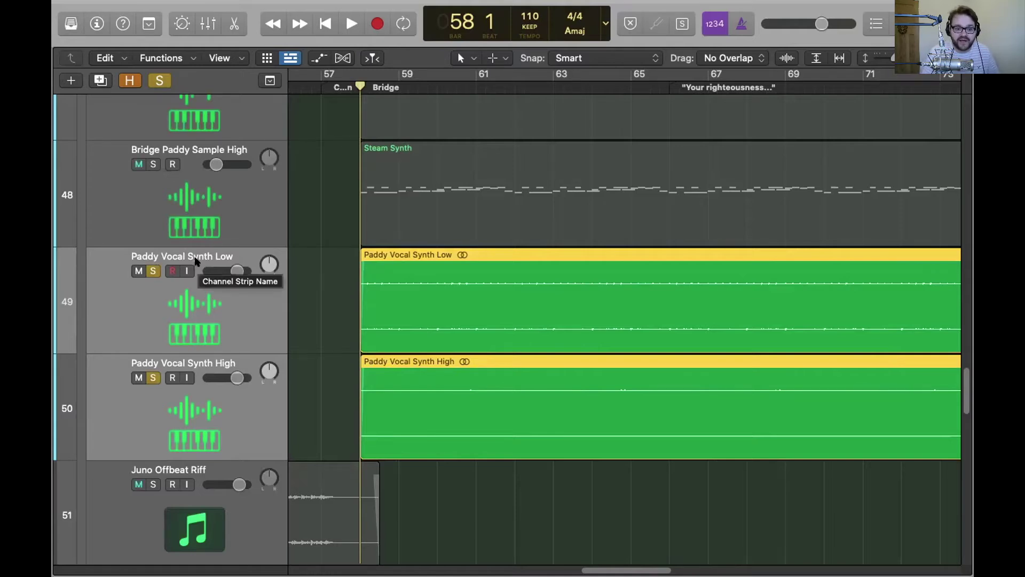
key(space)
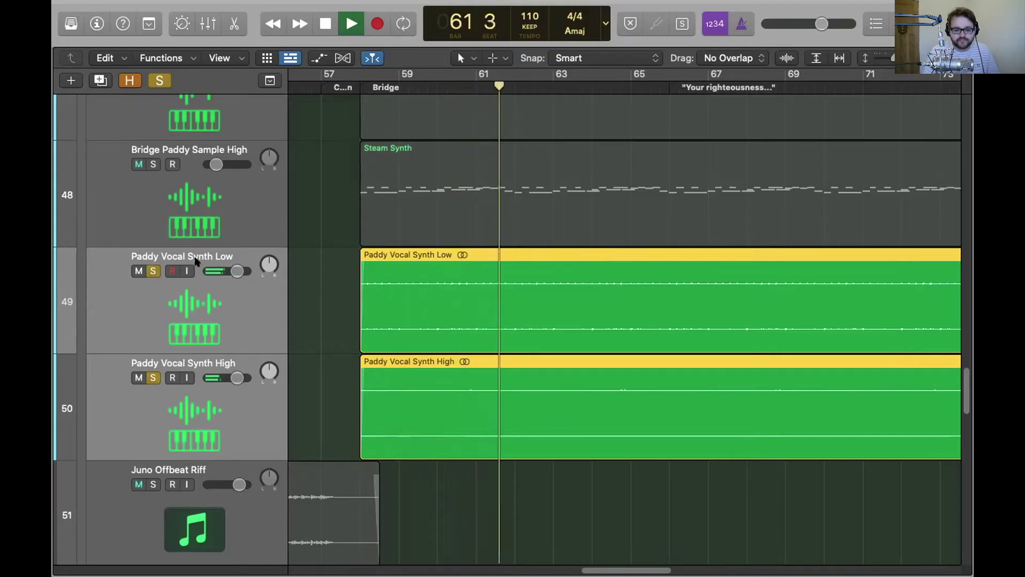
key(space)
- Select Paddy Vocal Synth Low and High and turn their solo off
super+click(151, 387)
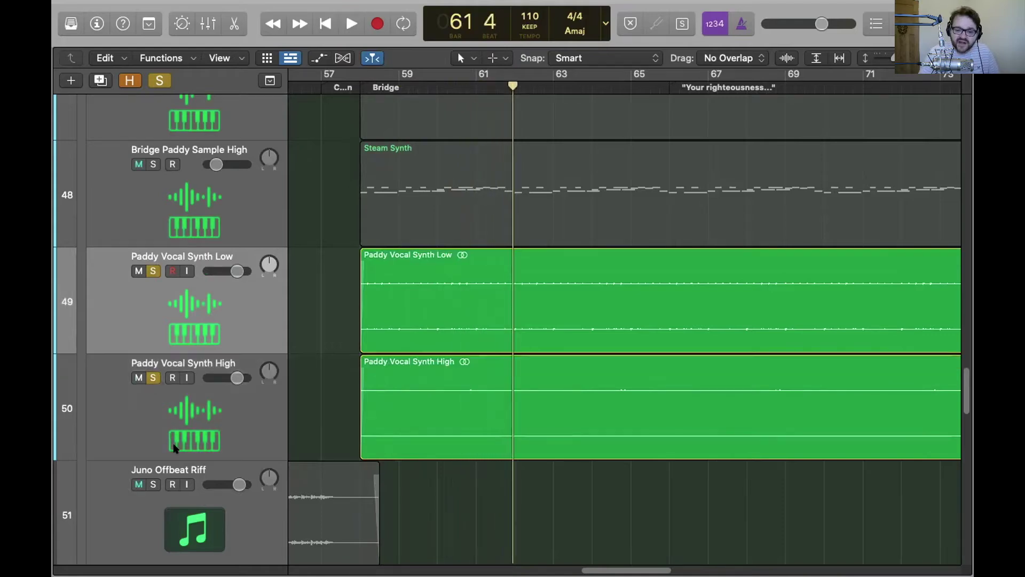
super+click(152, 385)
click(152, 378)
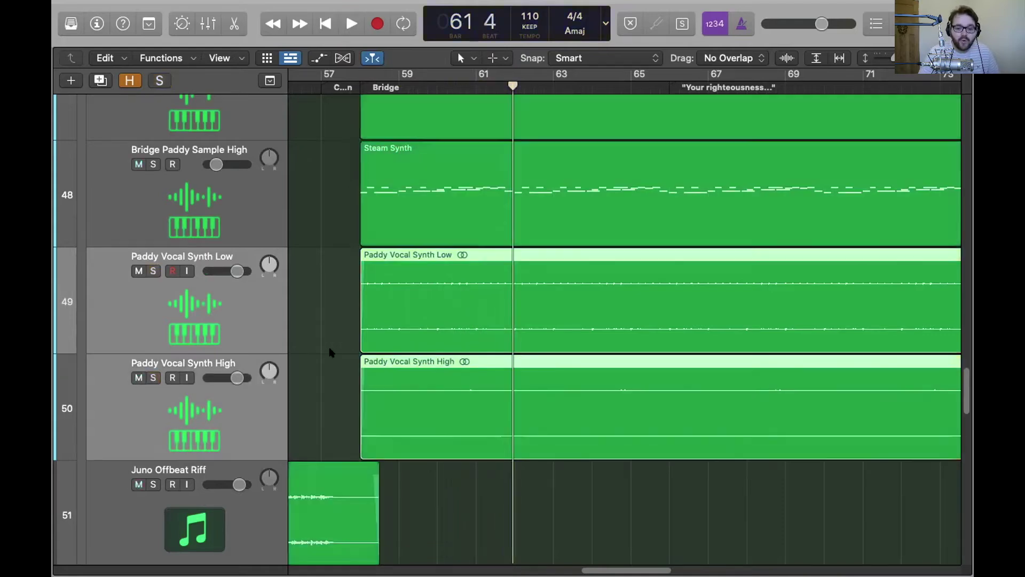
click(315, 339)
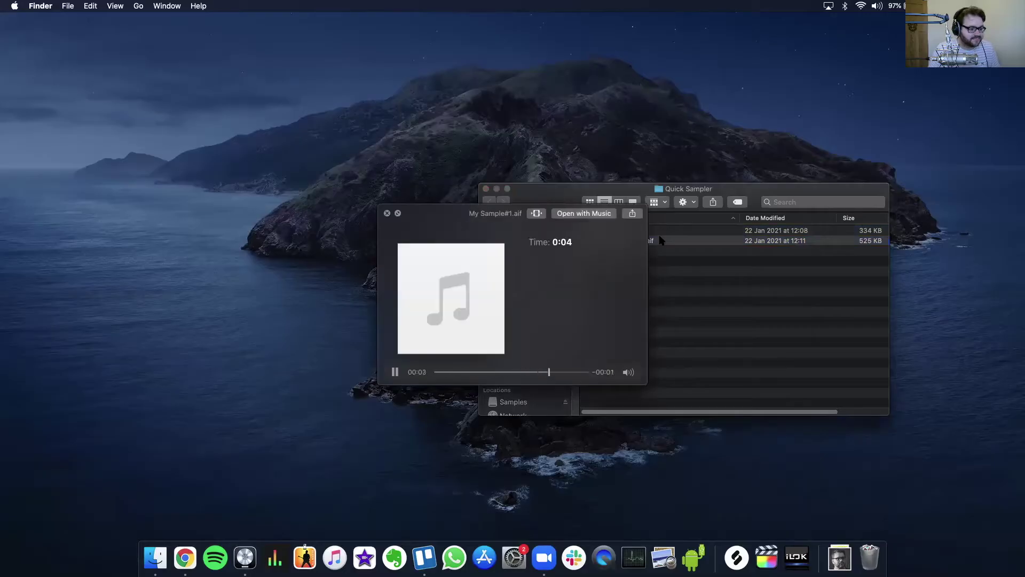
key(space)
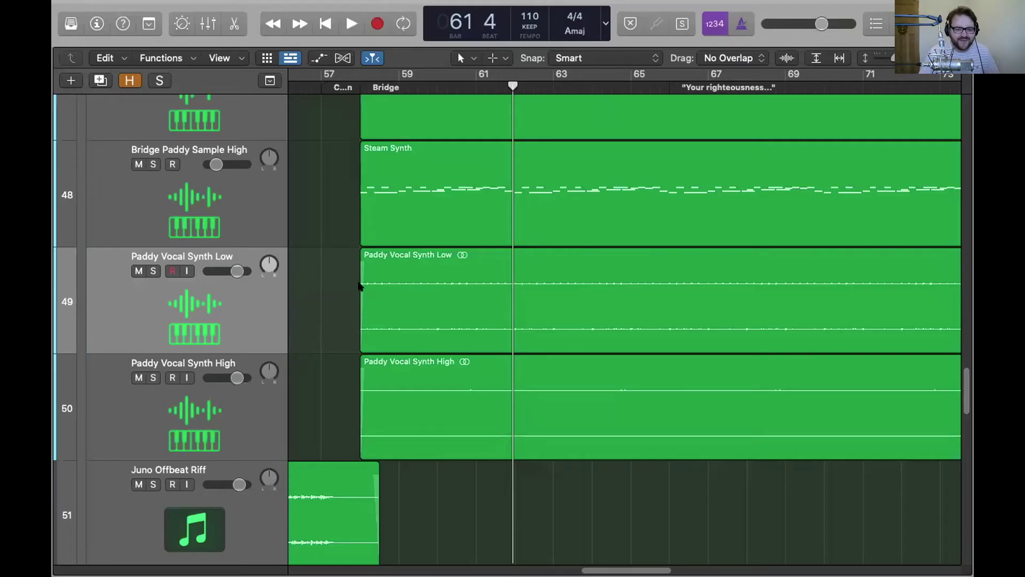
- Show the Inspector and open Quick Sampler on Bridge Paddy Sample Low
scroll(309, 296, up, 3)
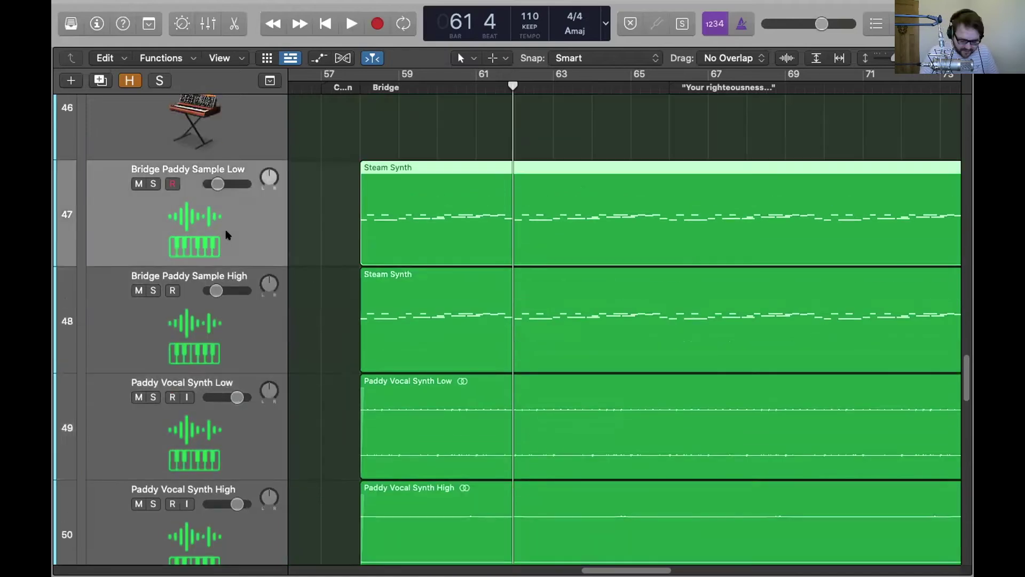
key(i)
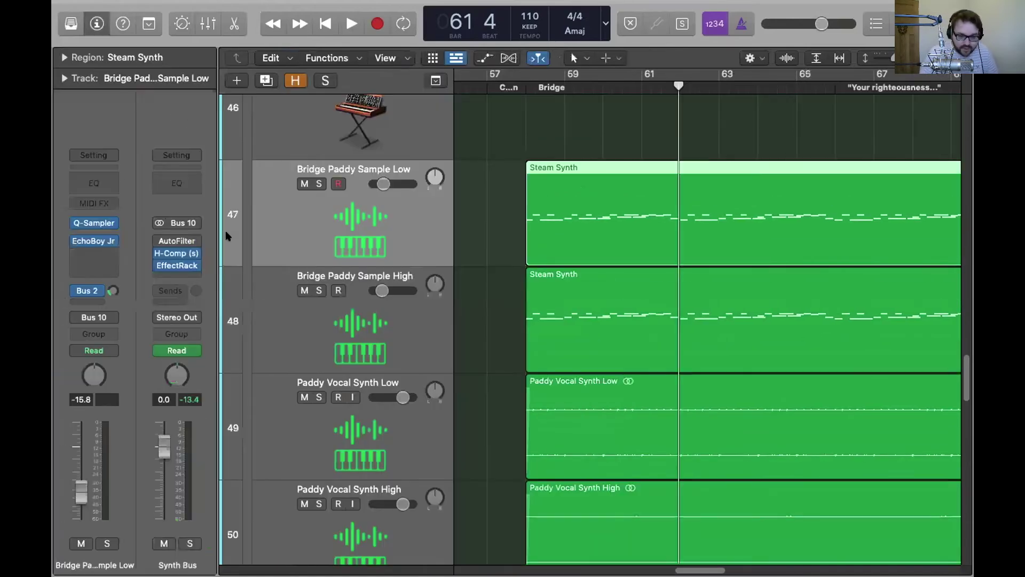
click(94, 224)
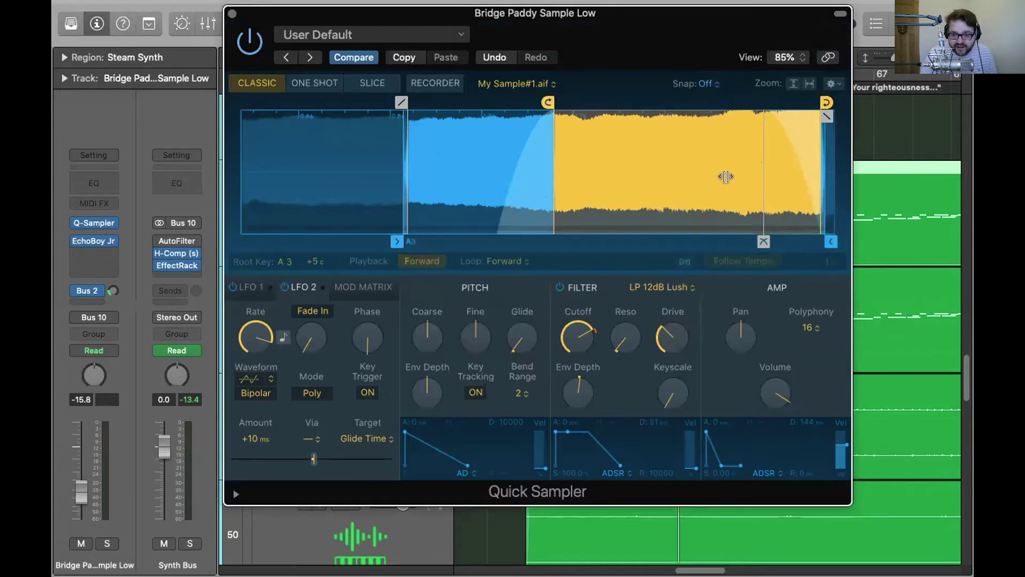
- Play notes and a chord at octave C3 with Musical Typing, then close the keyboard
key(super+k)
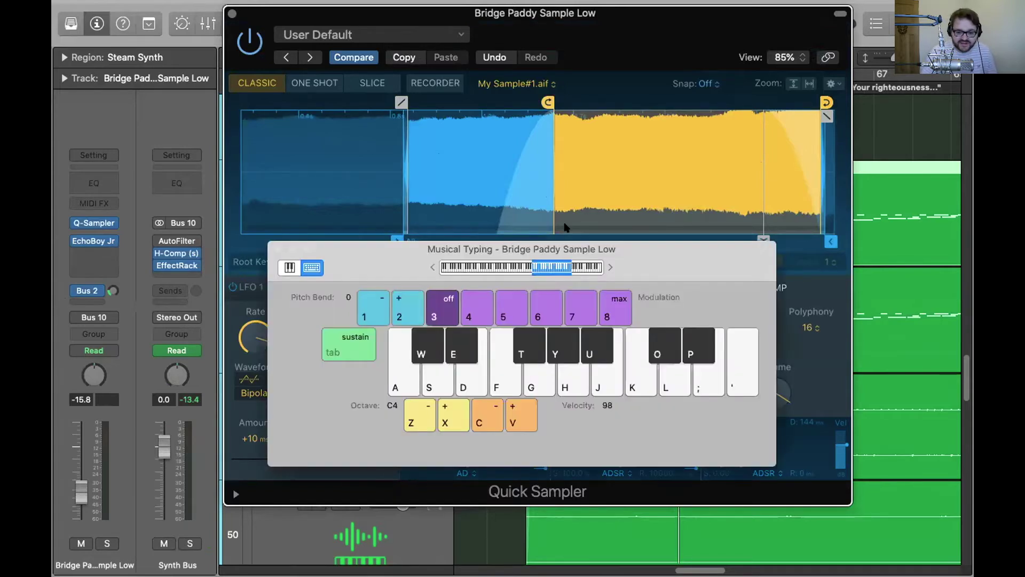
key(z)
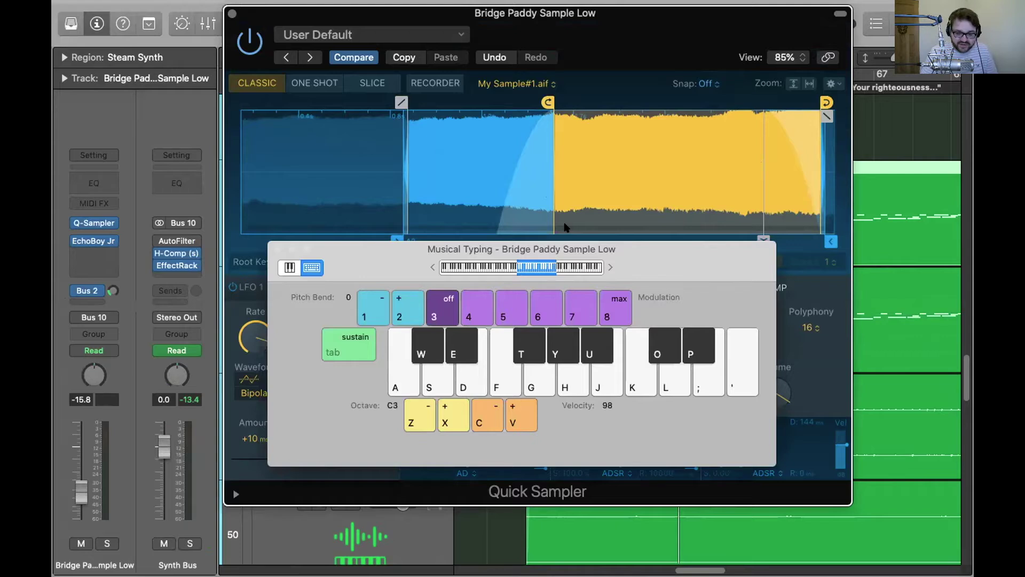
key(h)
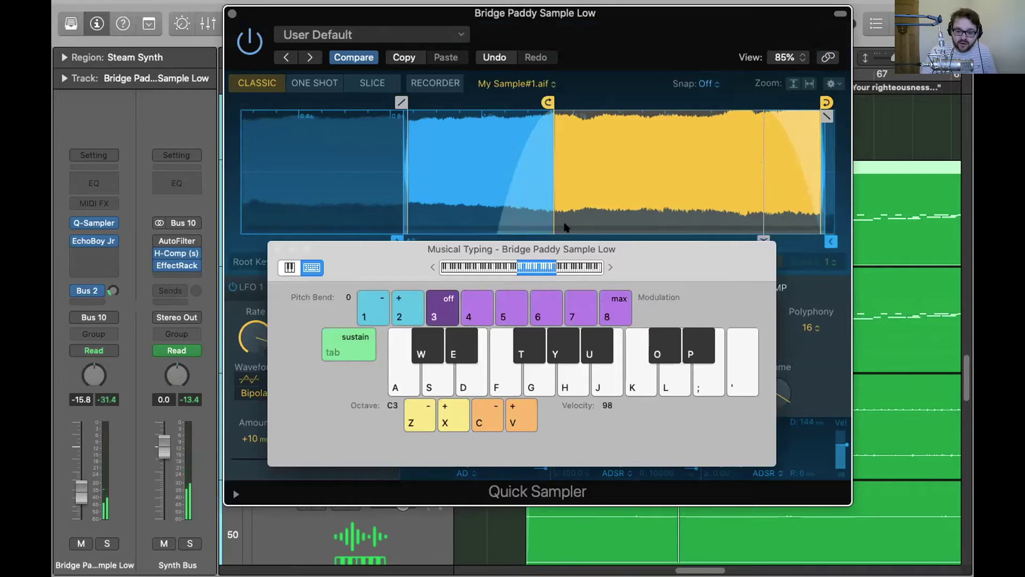
key(h)
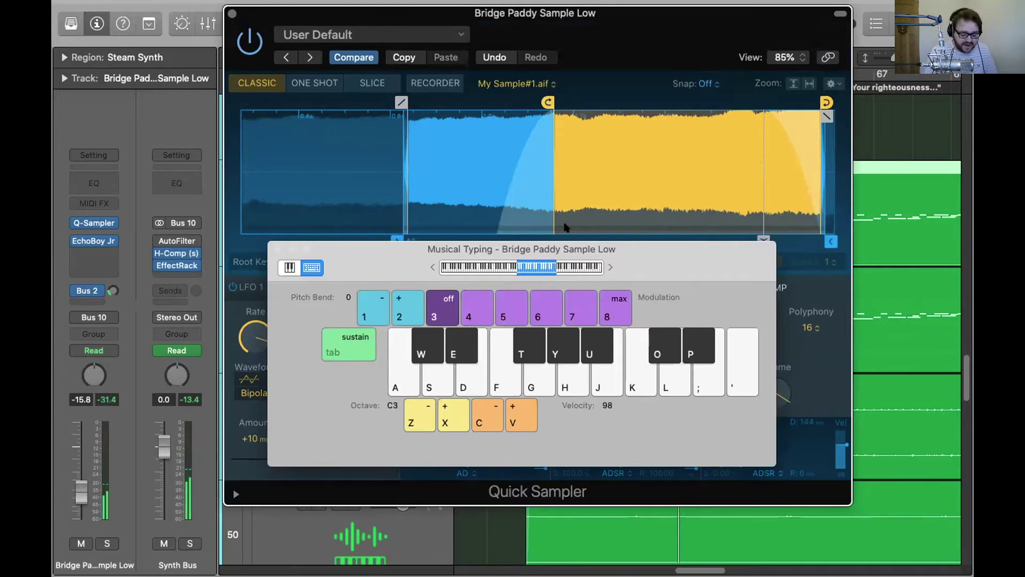
key(d)
key(h)
key(o)
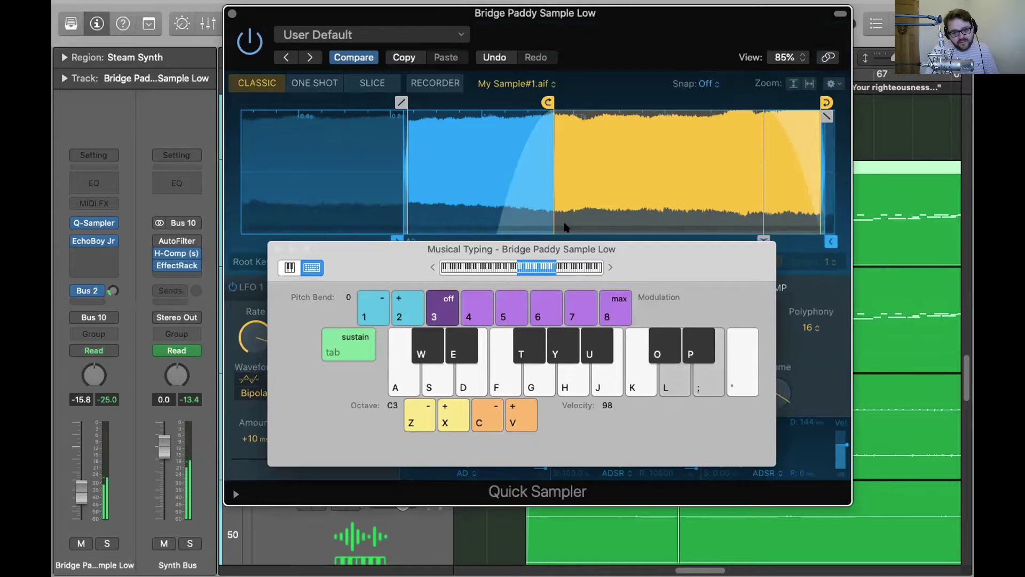
click(277, 249)
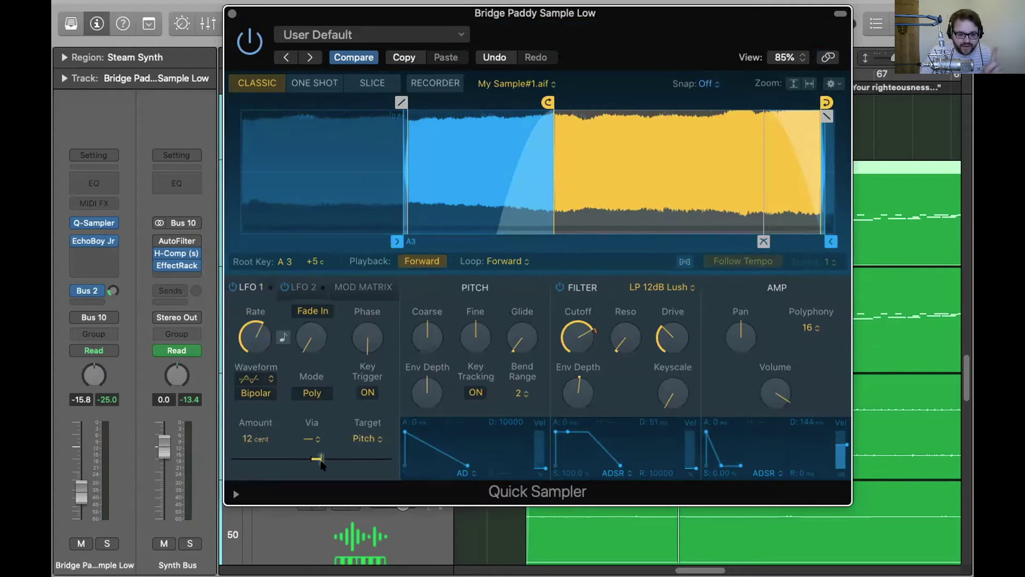
- Play another chord with Musical Typing, then close the keyboard and Quick Sampler
mouse_move(586, 344)
mouse_move(573, 374)
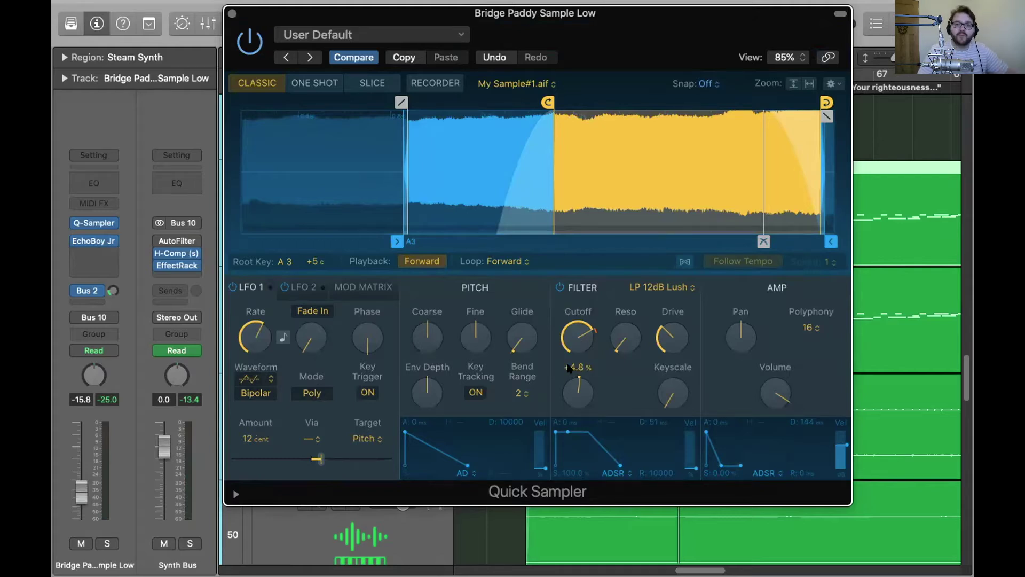
mouse_move(682, 341)
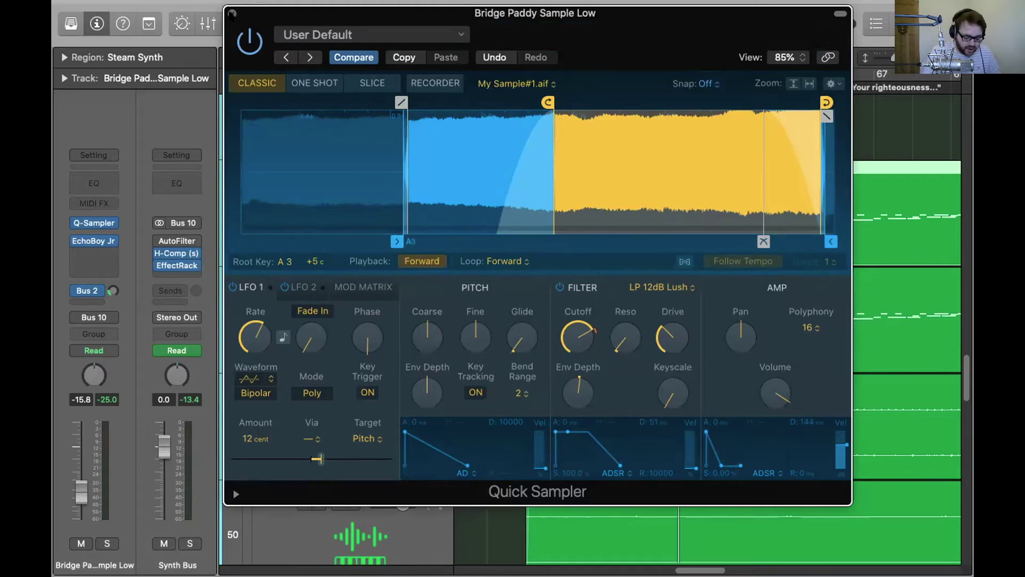
key(super+k)
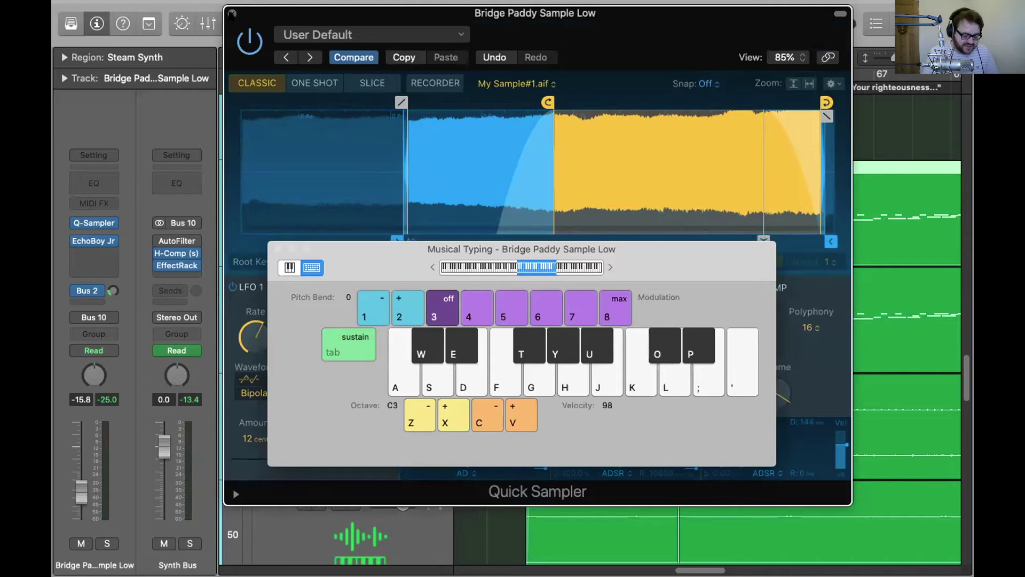
key(d)
key(h)
key(o)
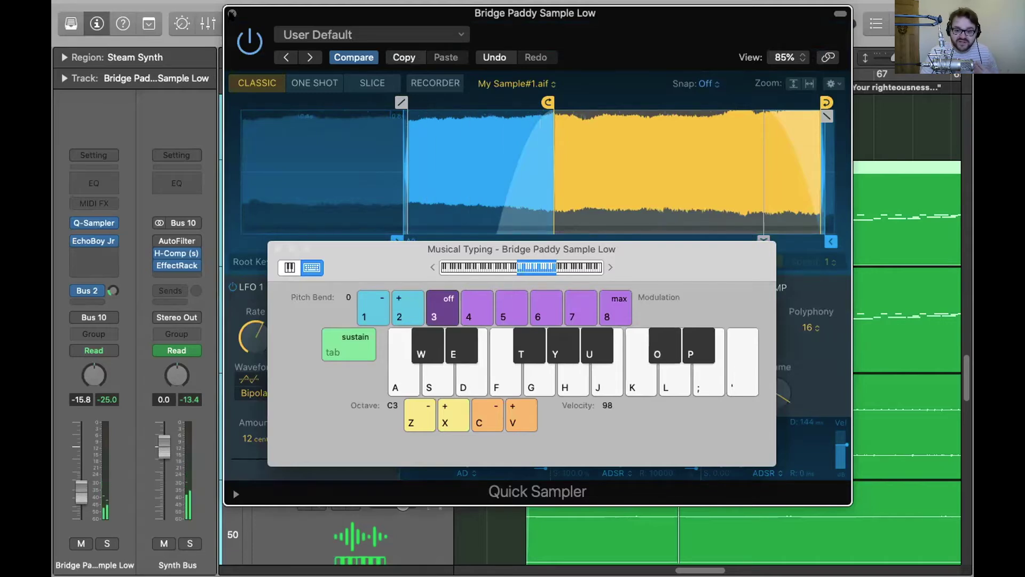
key(o)
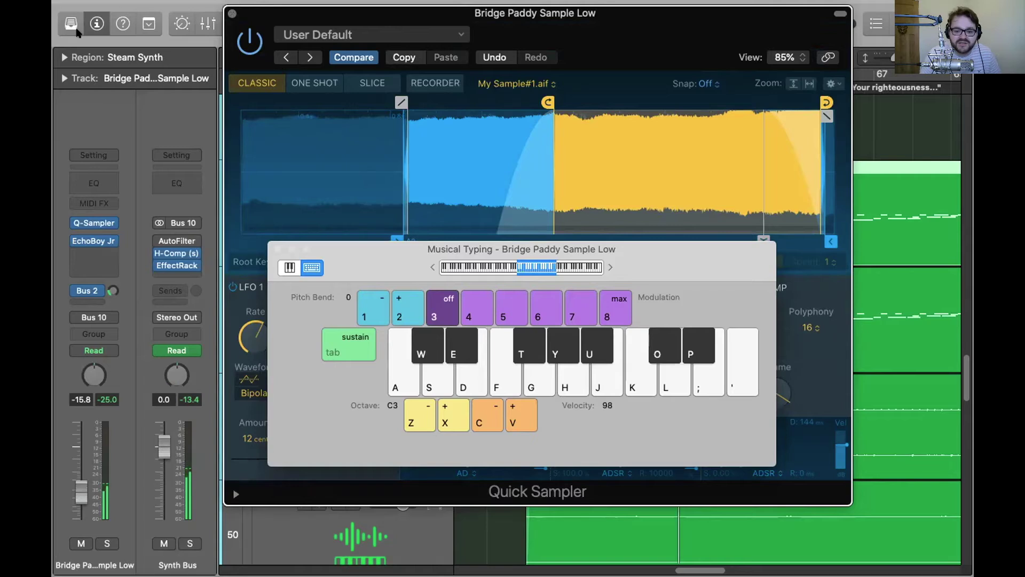
click(278, 249)
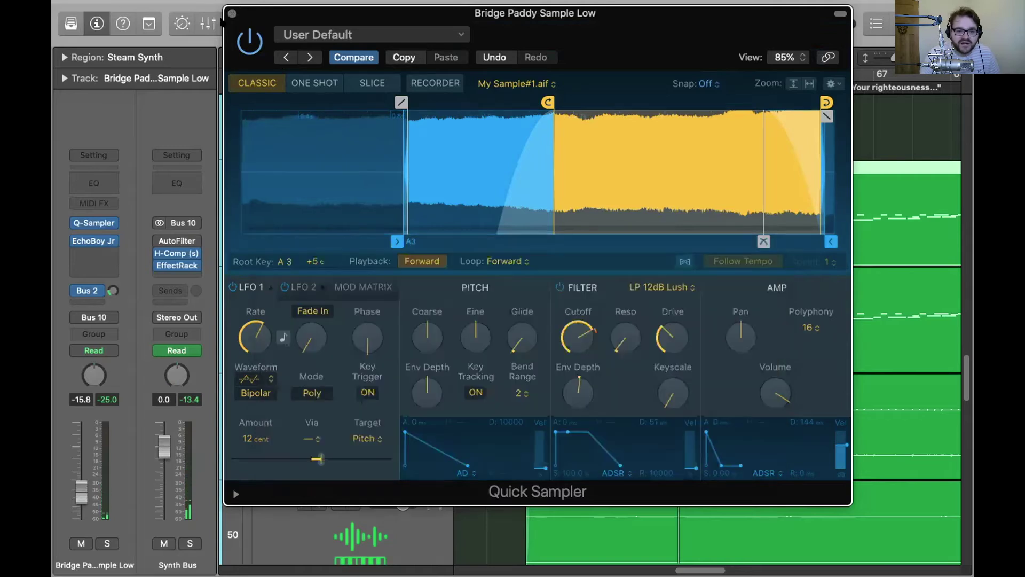
click(232, 13)
- Open Quick Sampler on Bridge Paddy Sample High with the Musical Typing keyboard
click(361, 365)
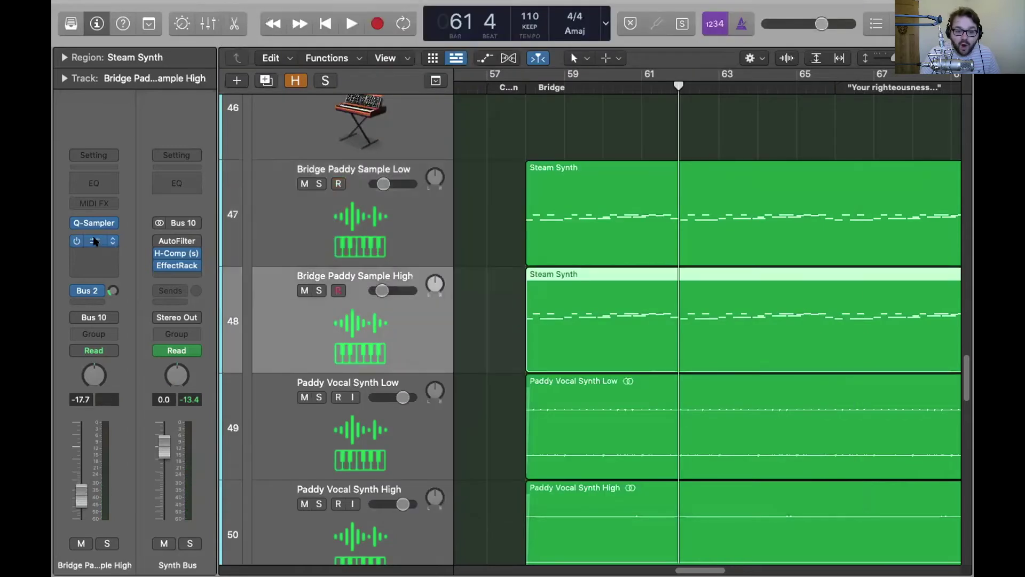
click(94, 223)
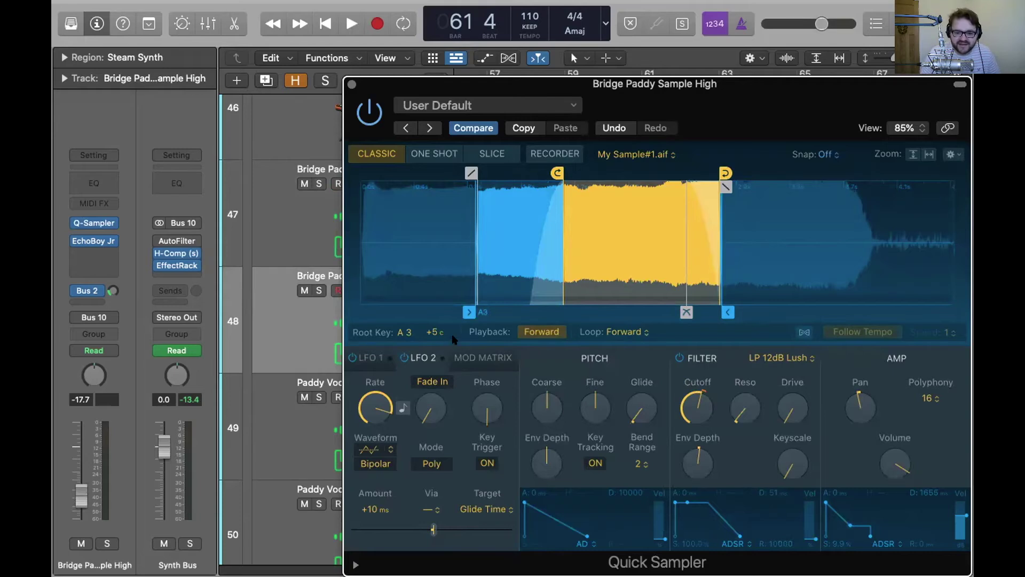
key(super+k)
key(super+k)
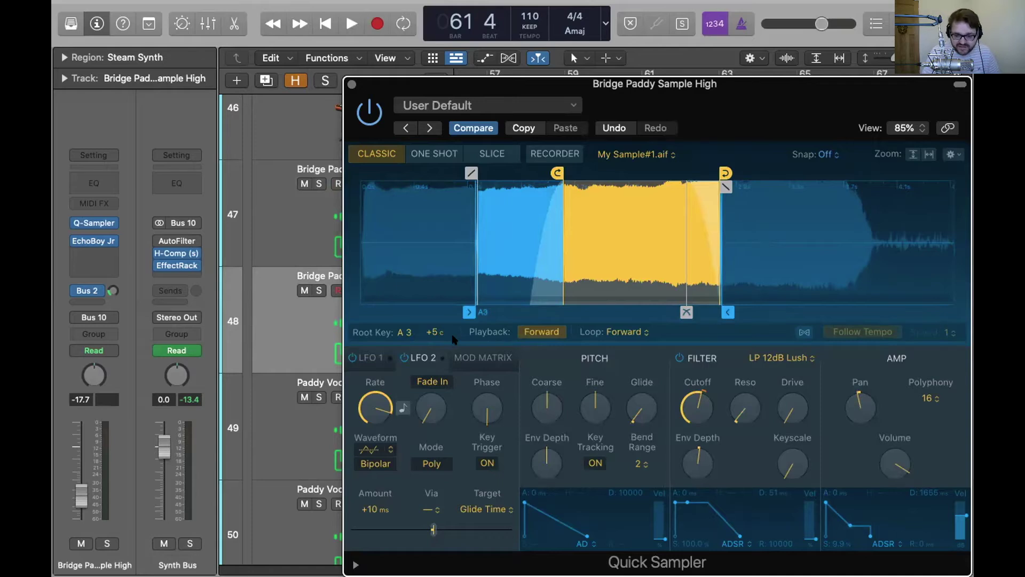
key(super+k)
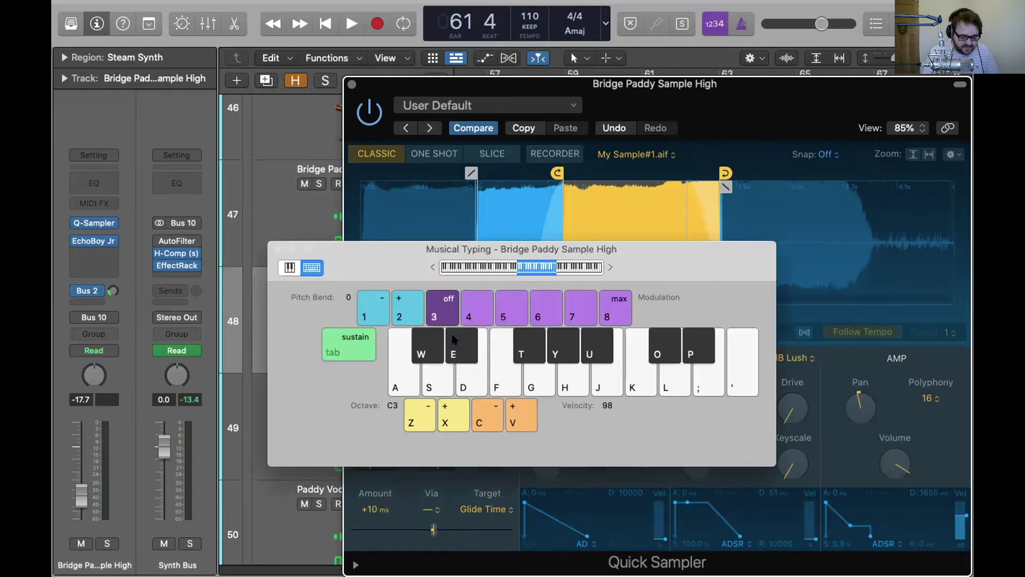
- Play notes and a chord at octave C4, then close the keyboard and Quick Sampler
key(d)
key(x)
key(d)
key(h)
key(o)
key(l)
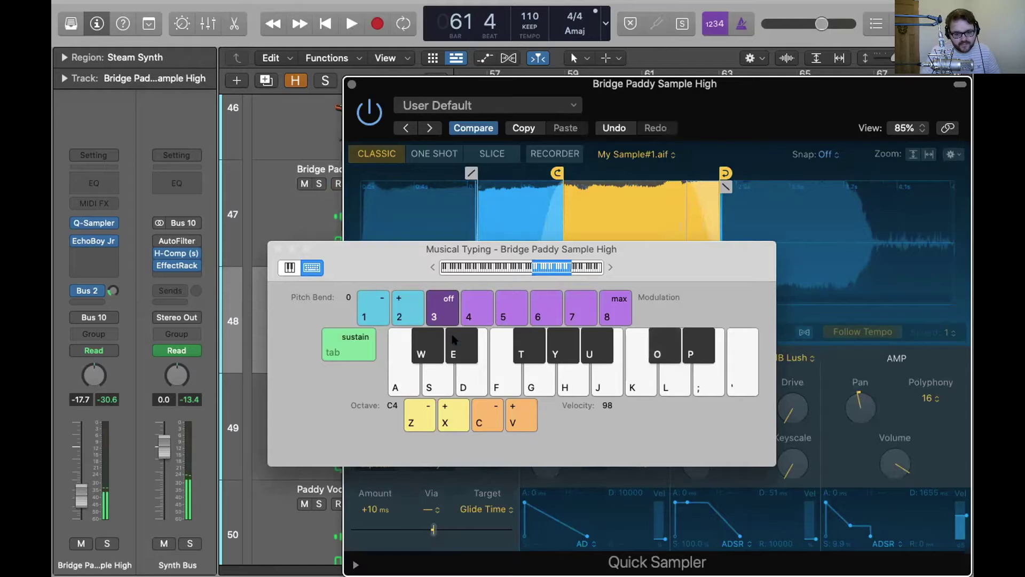
click(278, 249)
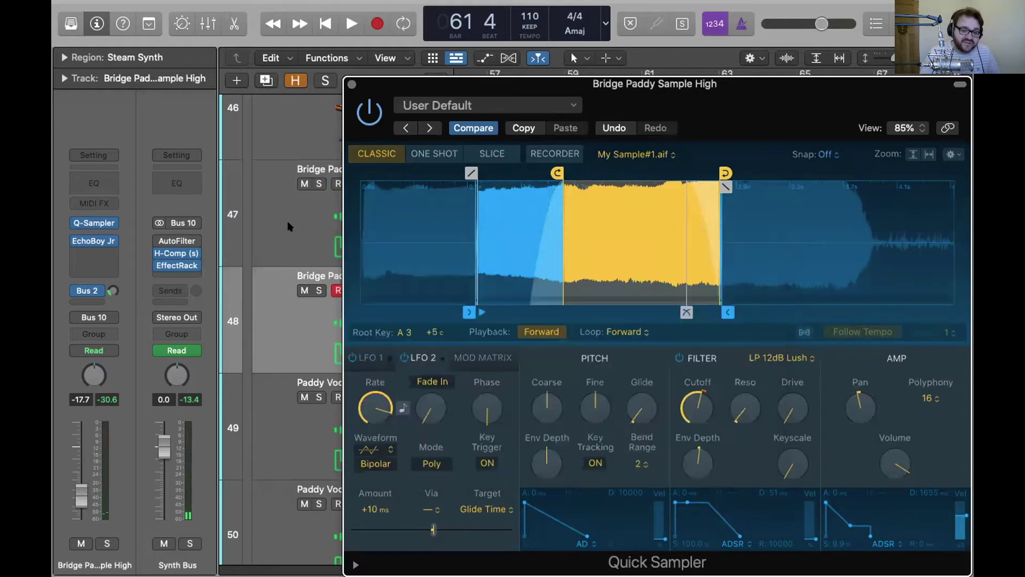
click(352, 85)
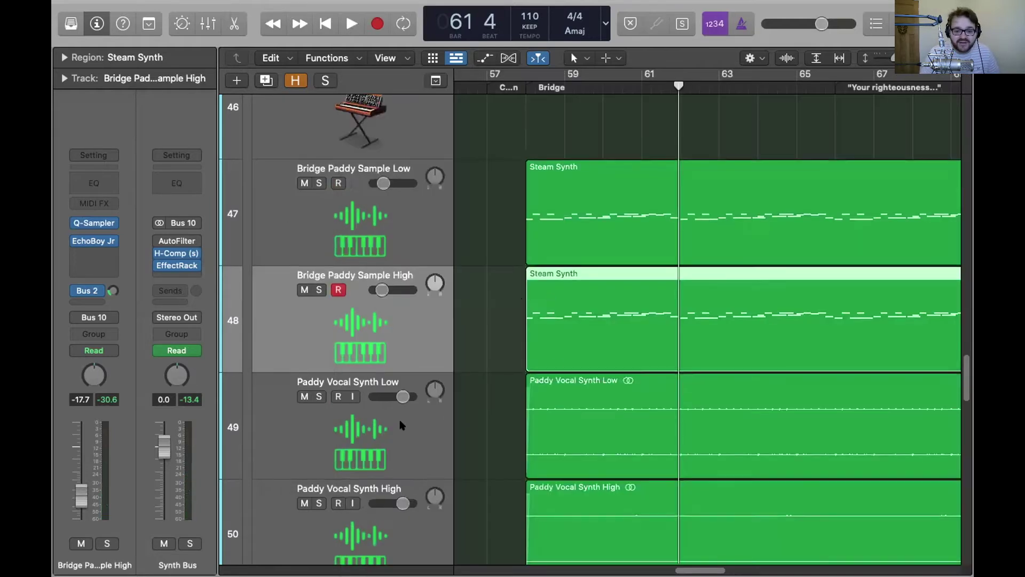
- Solo both Paddy Vocal Synth tracks and play the bridge from bar 61
click(320, 396)
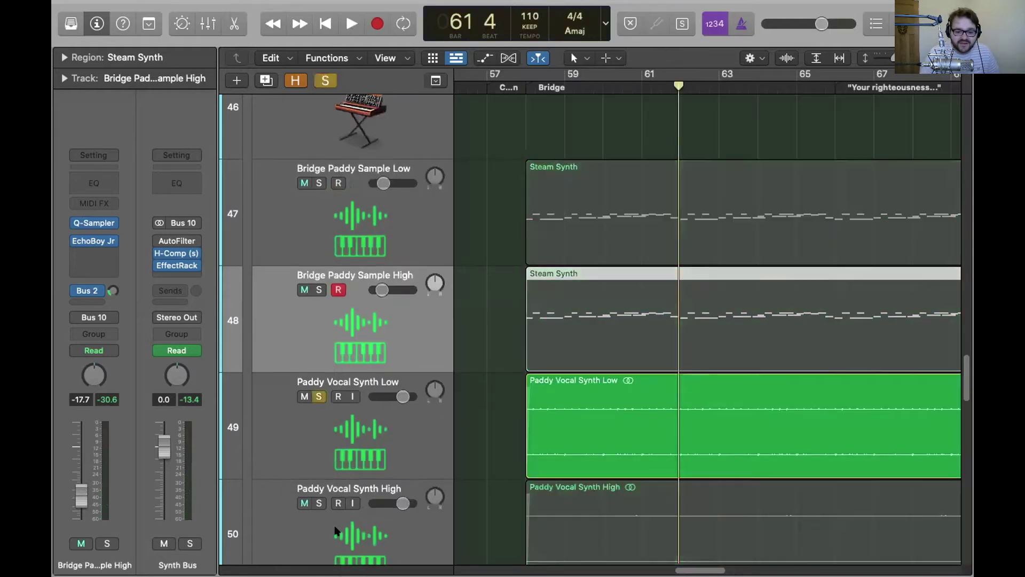
click(319, 503)
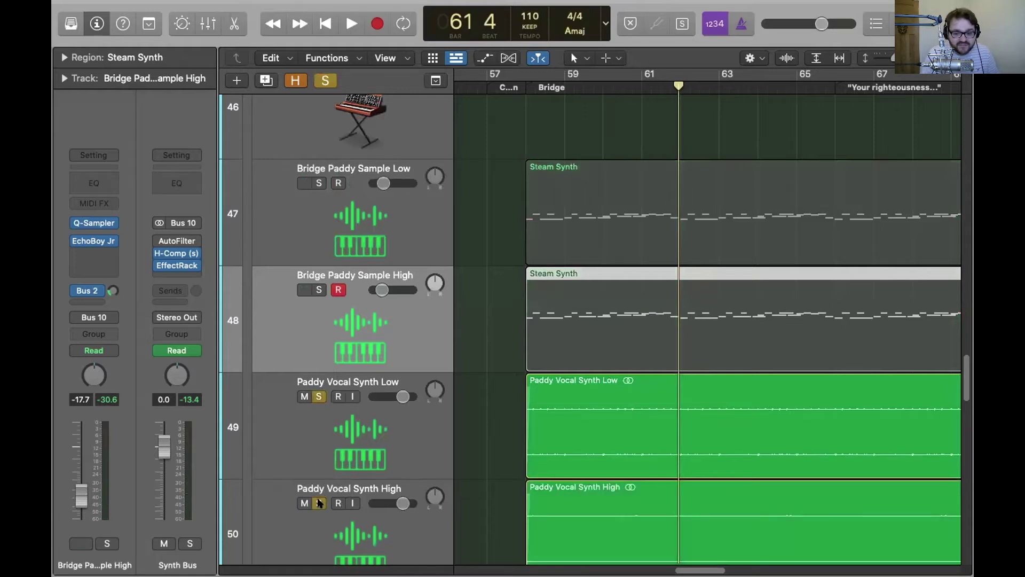
key(space)
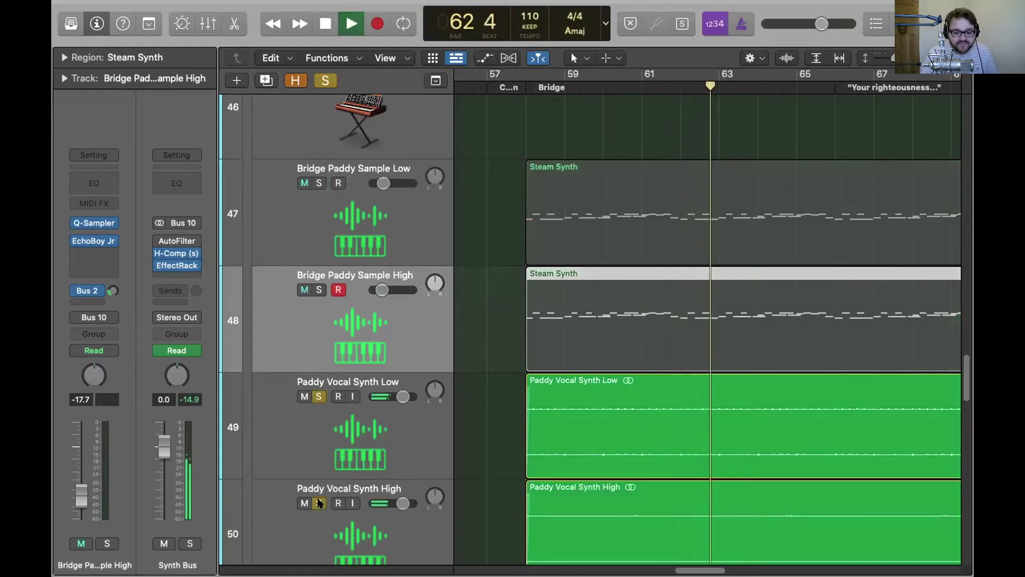
key(space)
scroll(493, 436, down, 3)
key(super+Left)
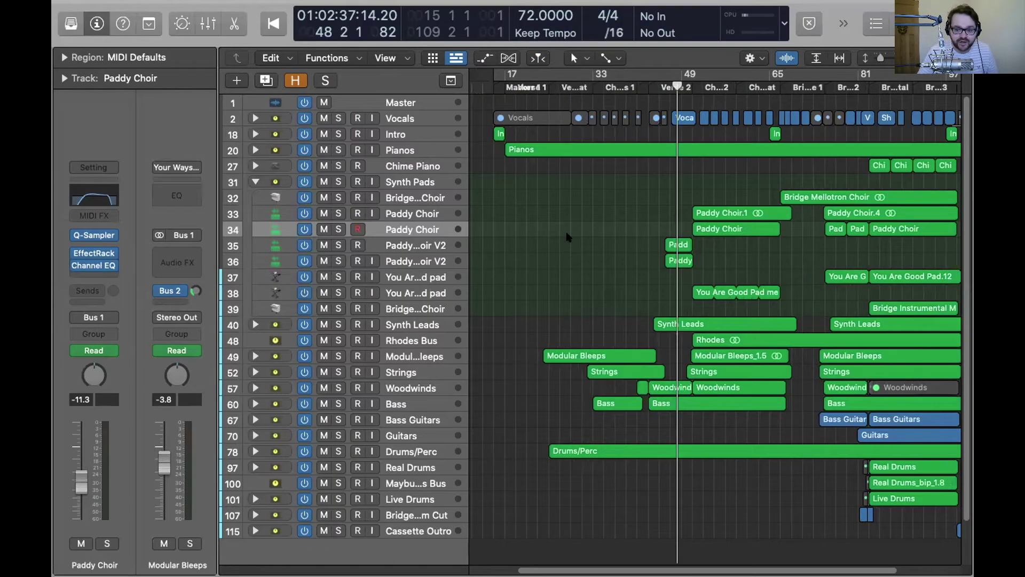
key(super+Right)
key(super+Right)
key(super+Right)
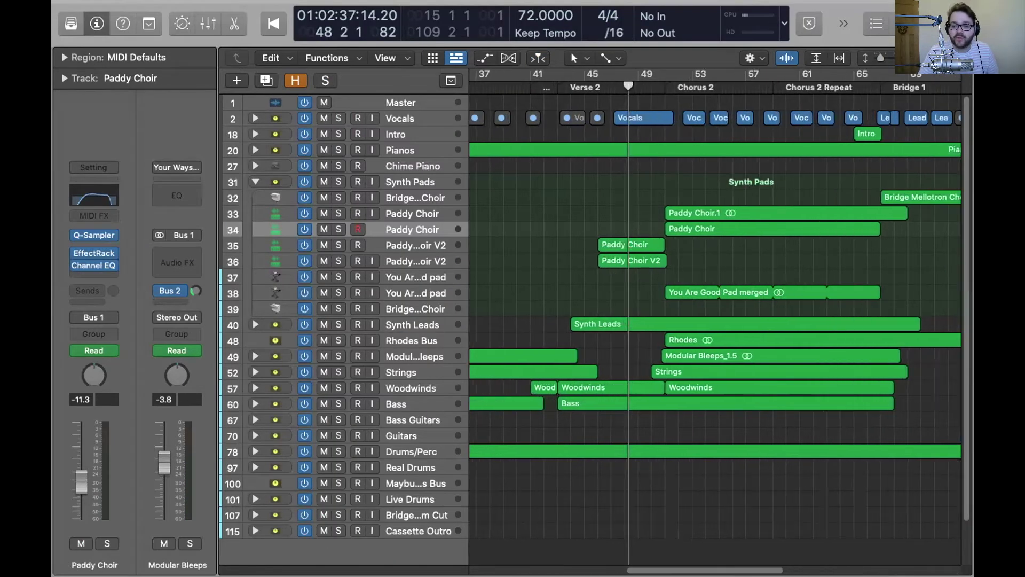
key(super+Down)
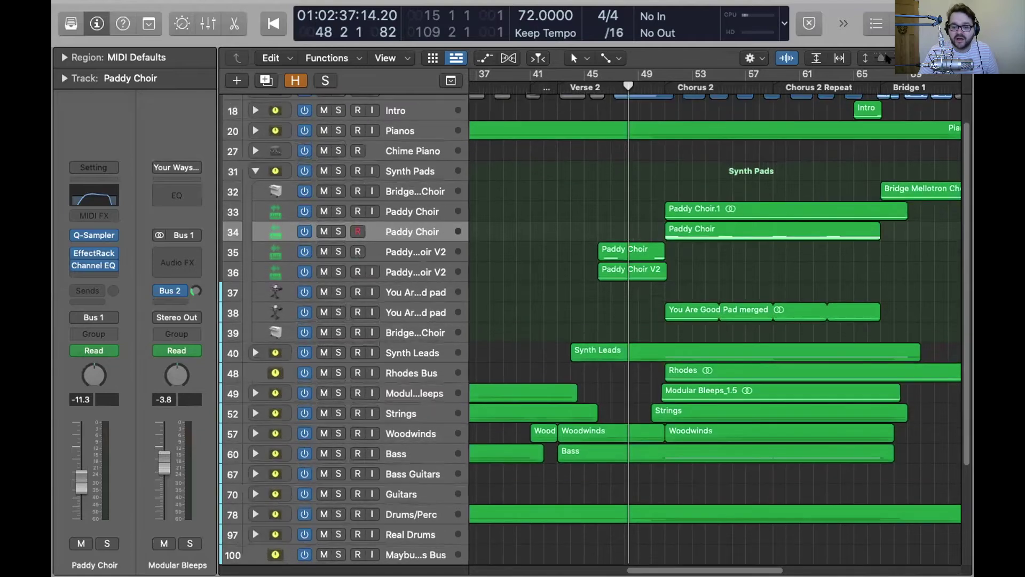
scroll(780, 293, down, 1)
scroll(780, 293, up, 3)
key(super+Down)
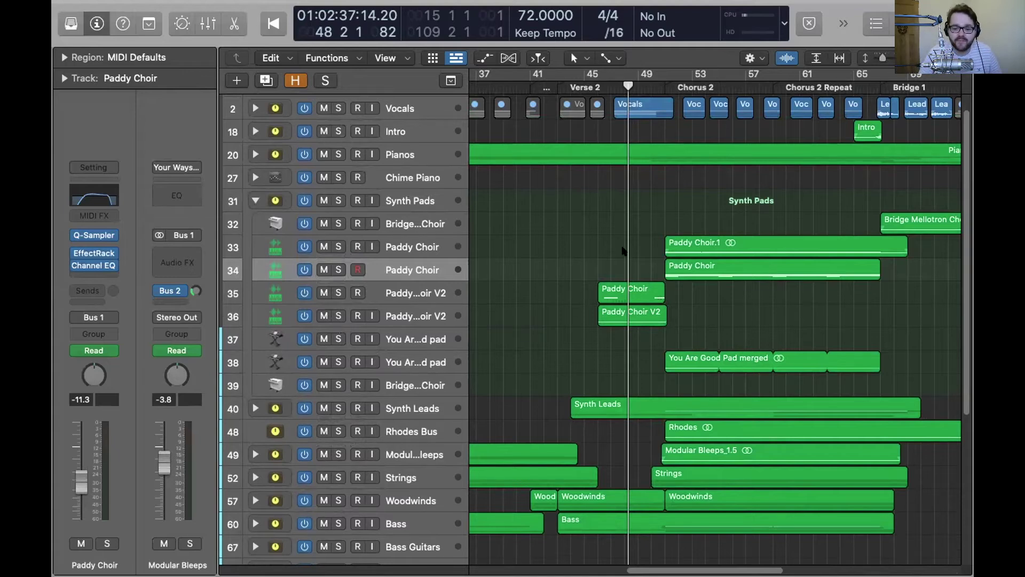
scroll(666, 224, down, 1)
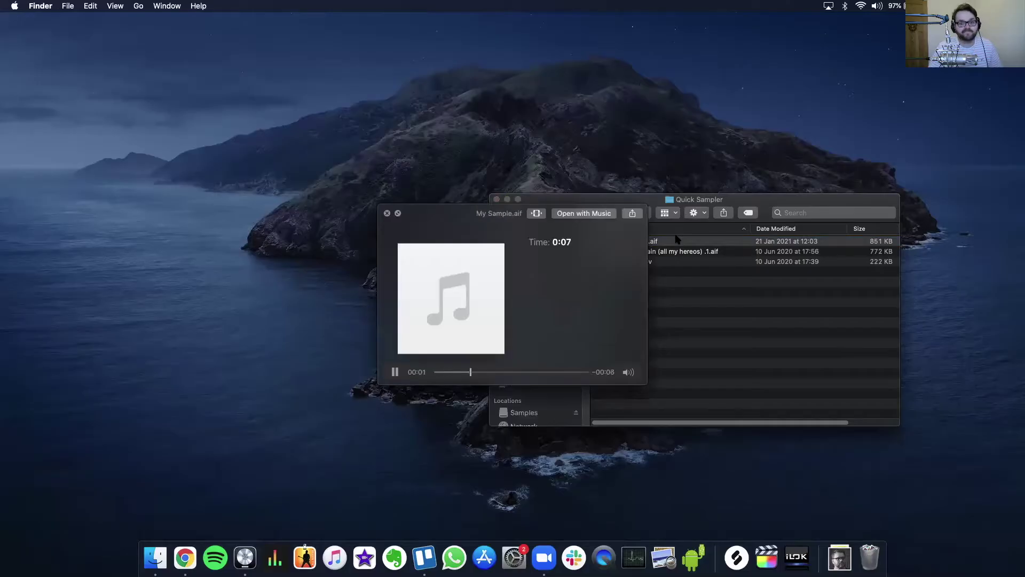
- Close the Quick Look preview of My Sample.aif
key(space)
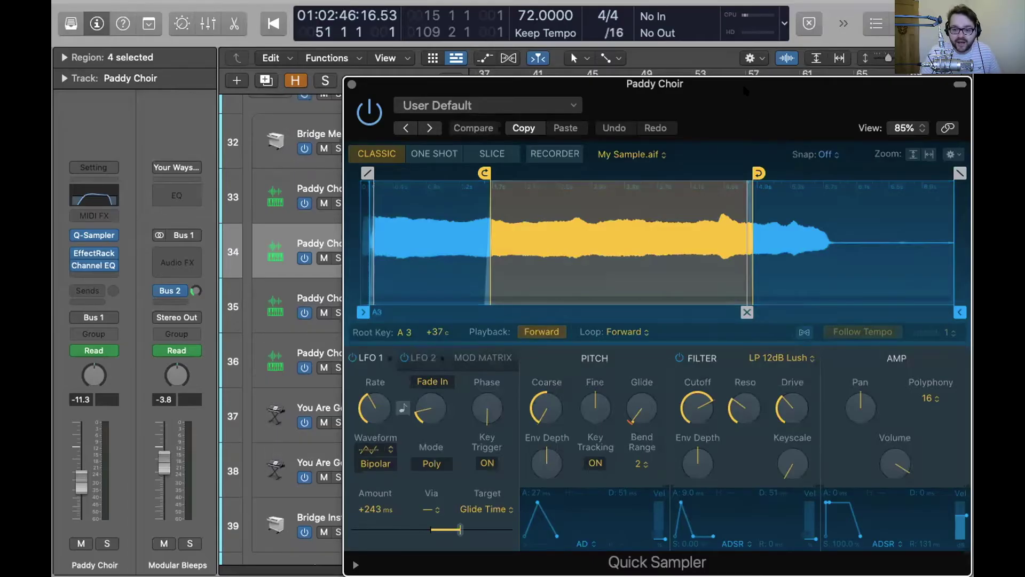
- Move the Quick Sampler aside and play a note at C5 with Musical Typing
drag(744, 88, 695, 73)
key(super+k)
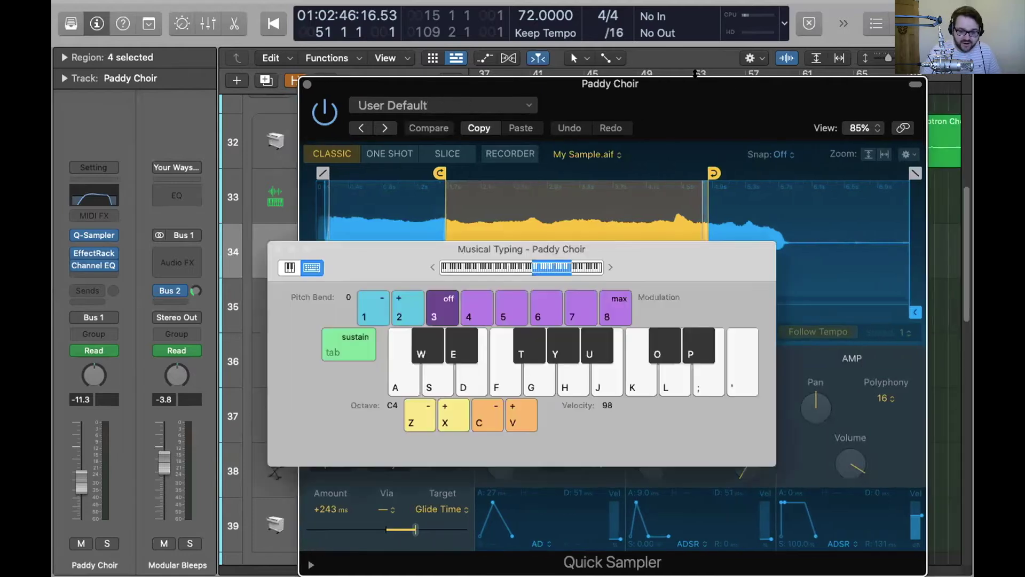
key(x)
key(h)
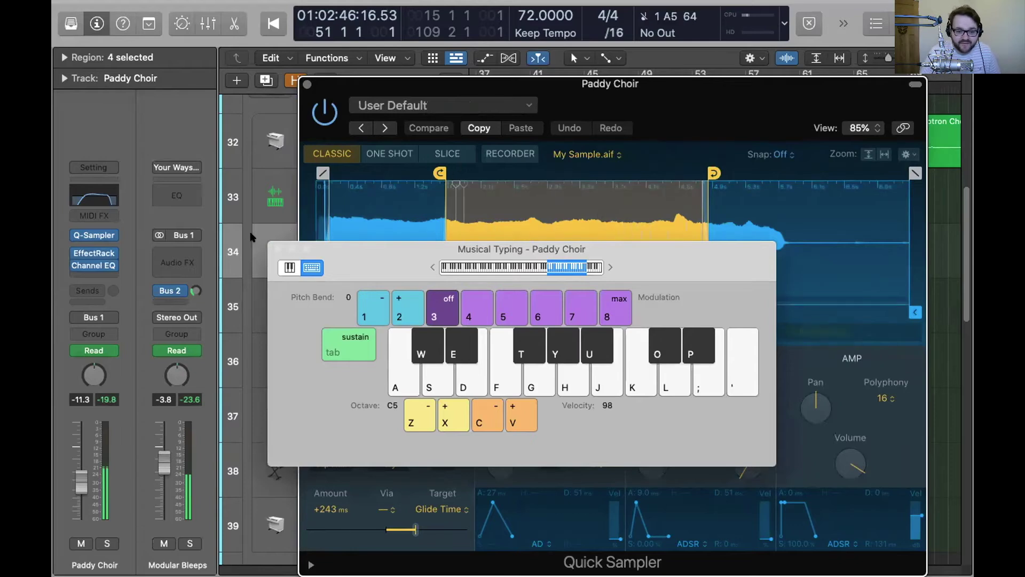
click(276, 249)
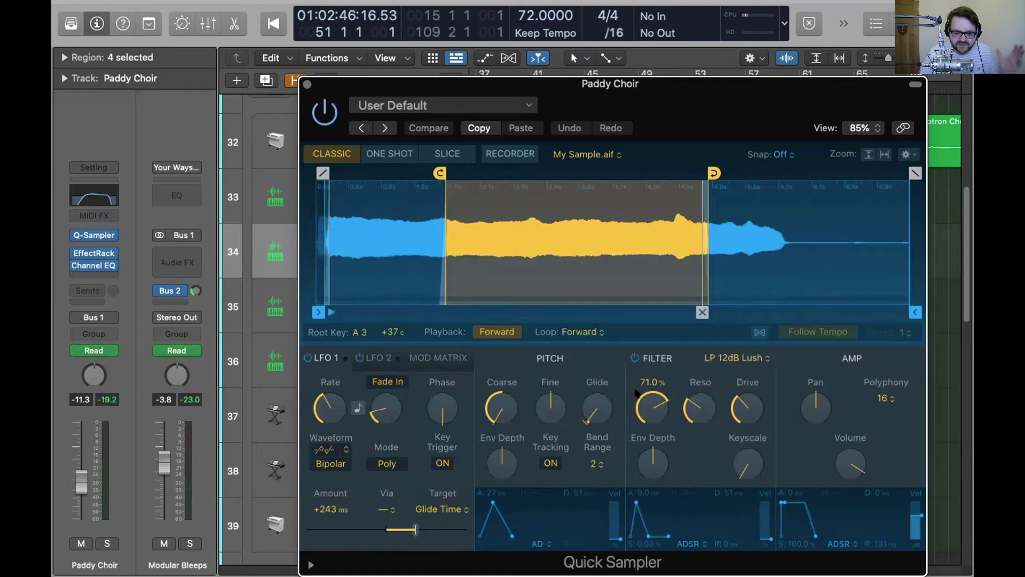
- Show LFO 2's 14-cent pitch modulation and open the choir channel's EffectRack effect
click(378, 357)
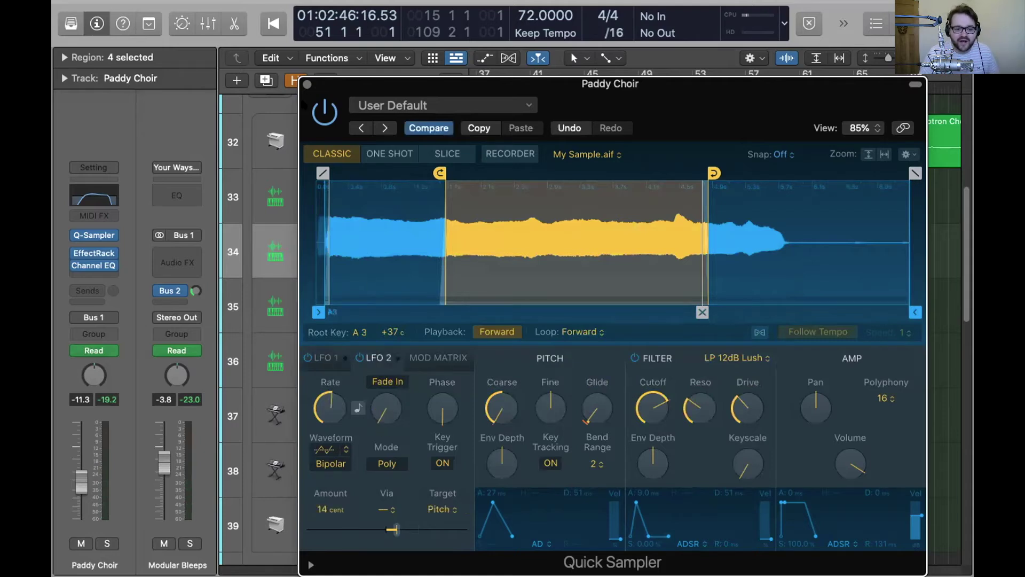
mouse_move(83, 252)
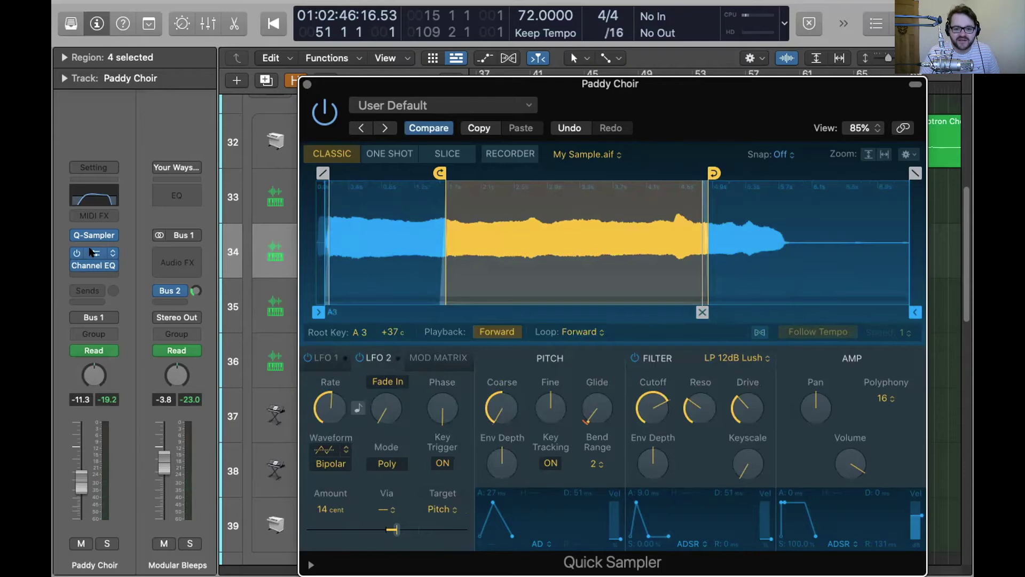
click(90, 258)
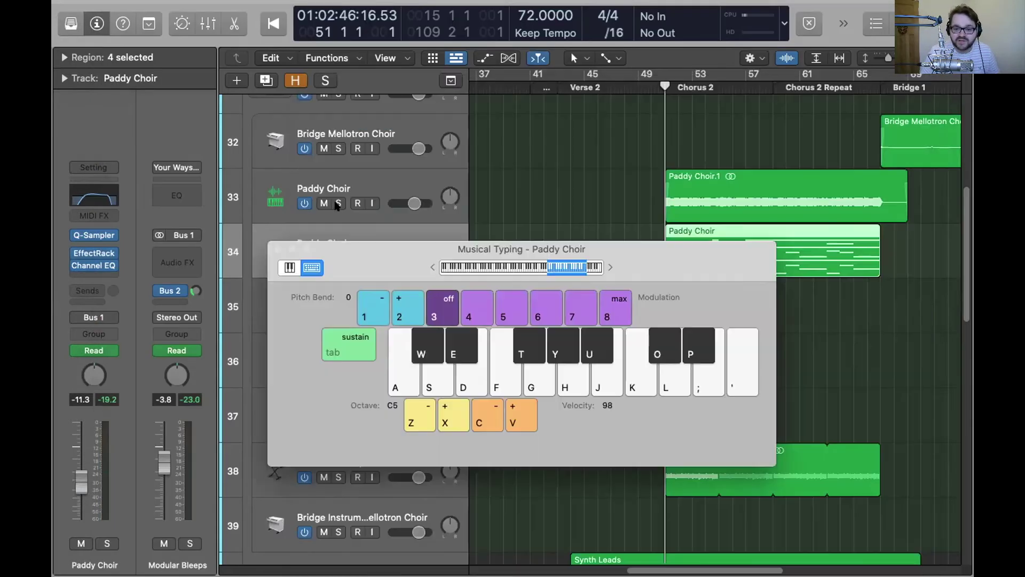
- Close Quick Sampler and the keyboard, then solo Paddy Choir track 33 and play it
click(308, 84)
key(super+k)
click(278, 249)
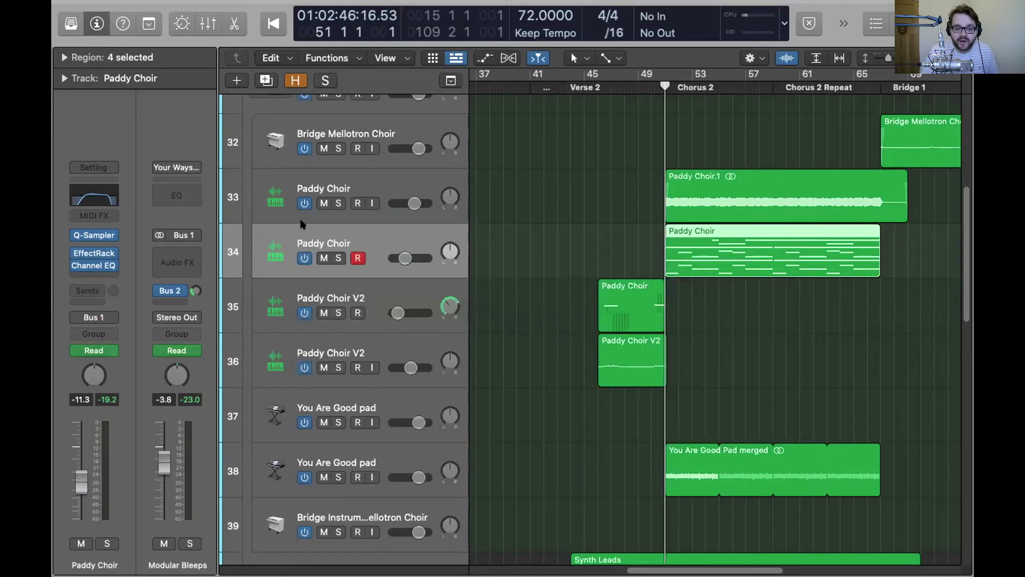
click(338, 203)
click(337, 183)
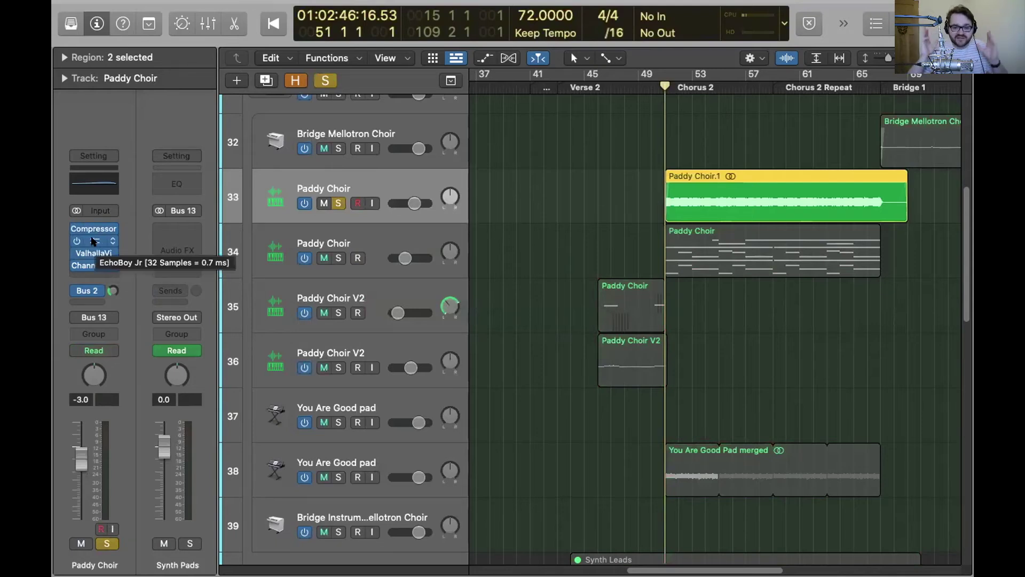
click(646, 192)
key(space)
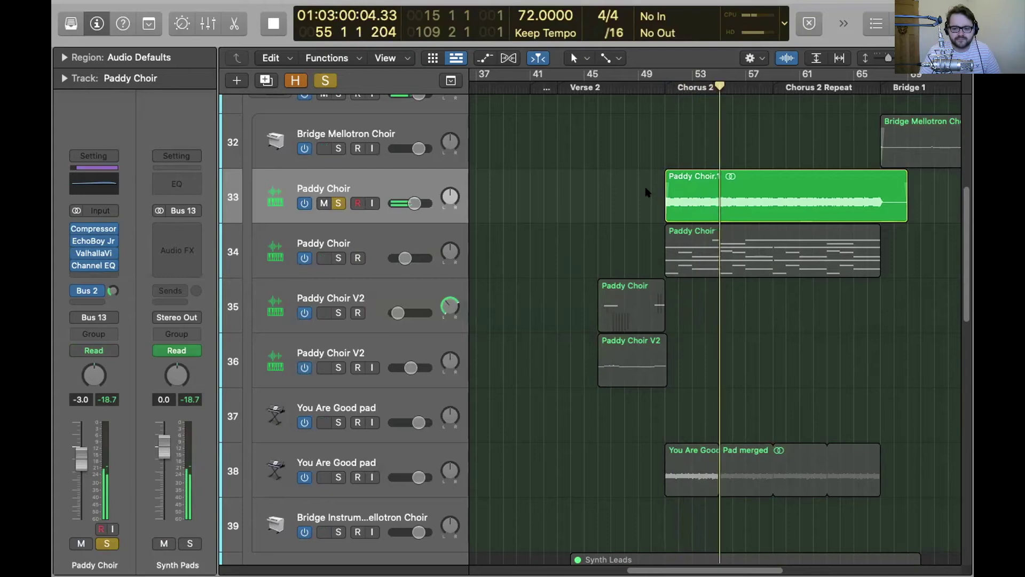
key(space)
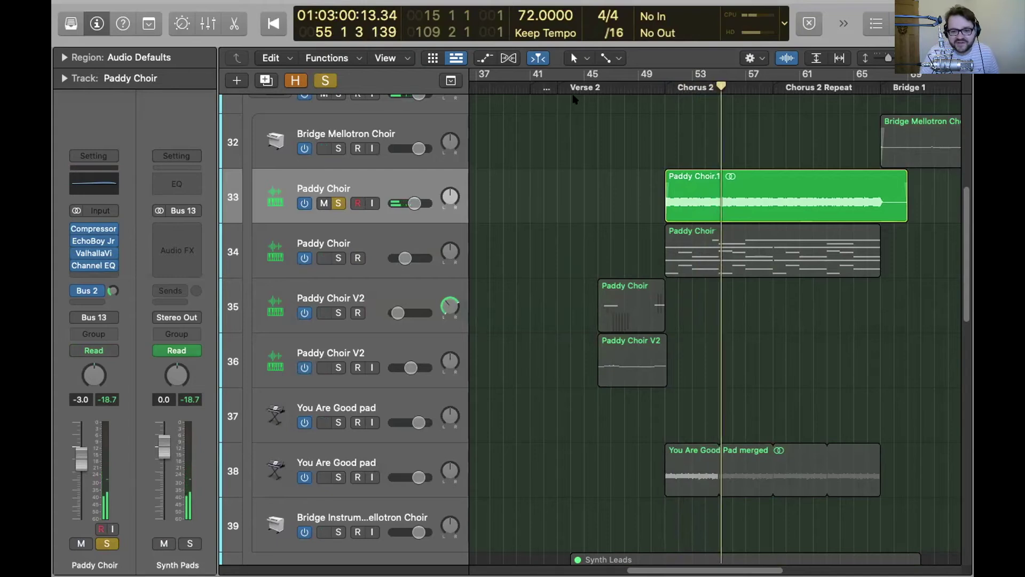
- Solo Paddy Choir V2 instead of track 33 and play from bar 46
click(598, 87)
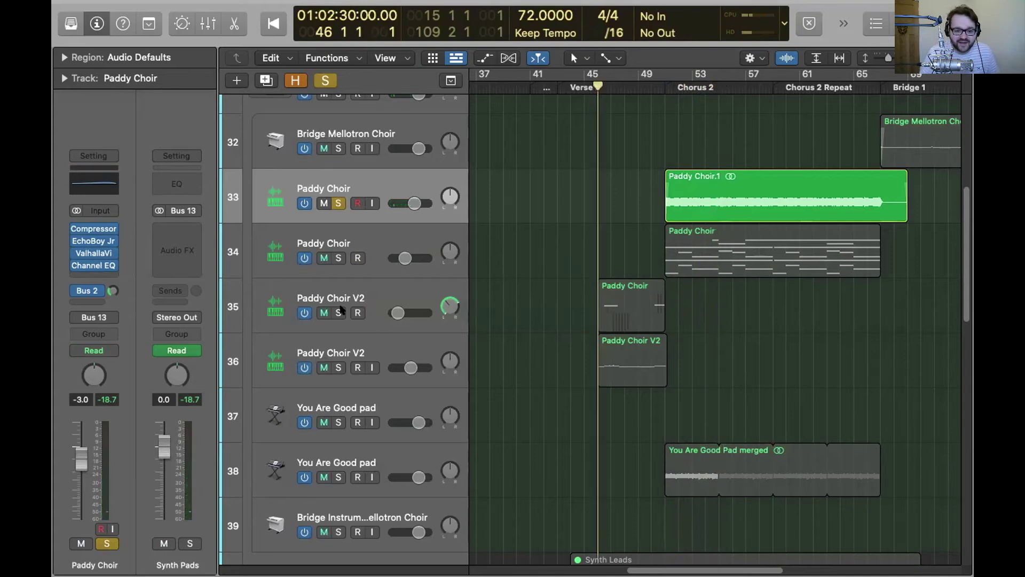
click(338, 367)
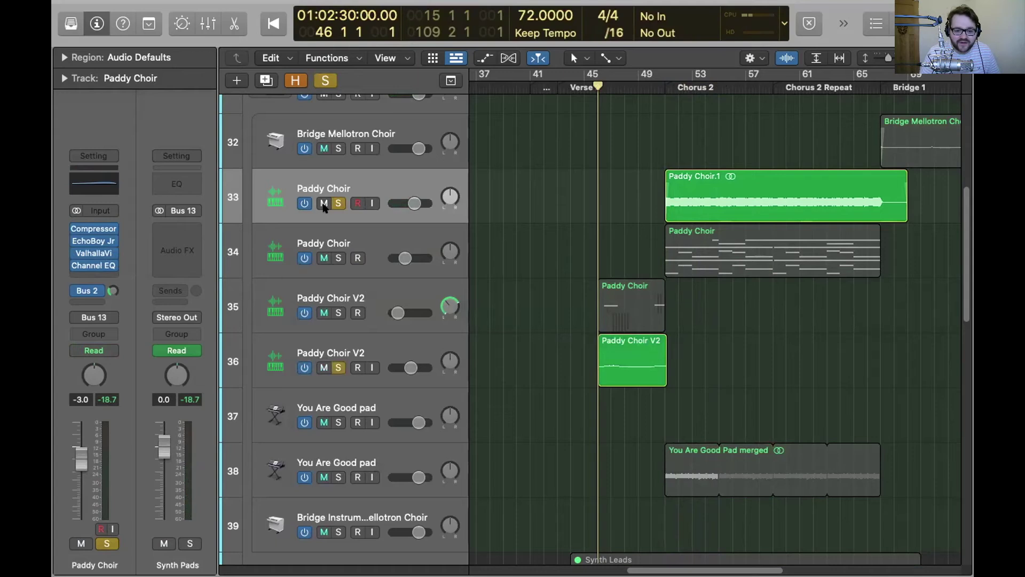
click(337, 204)
key(super+Right)
key(super+Right)
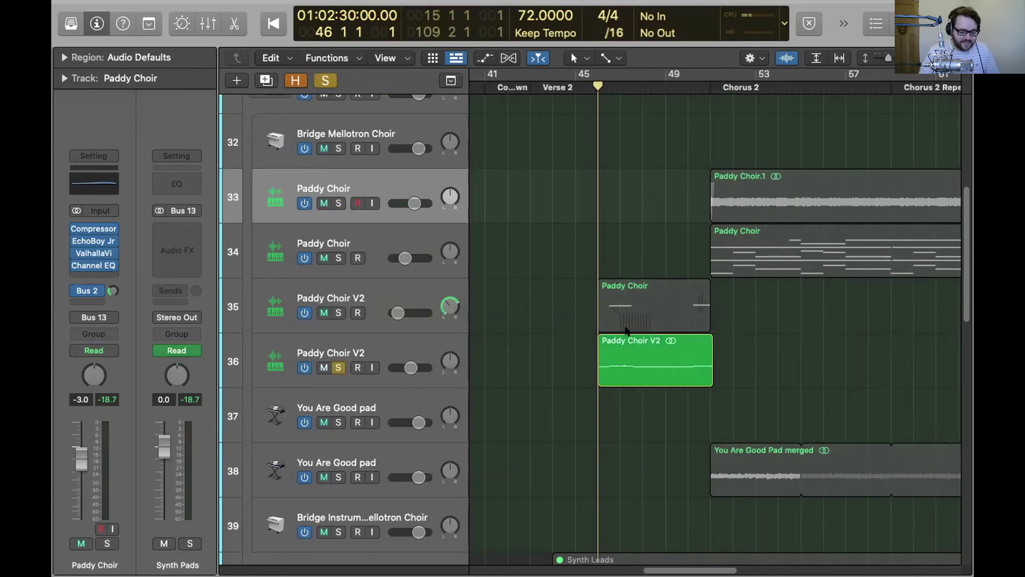
key(space)
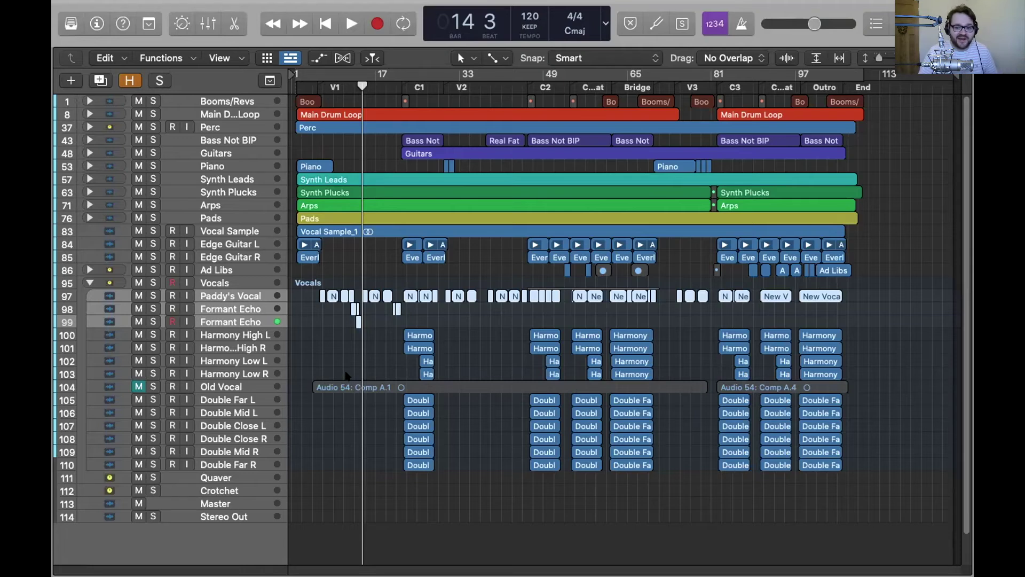
- Solo Paddy's Vocal and both Formant Echo tracks and play from just before bar 11
key(super+Right)
key(super+Down)
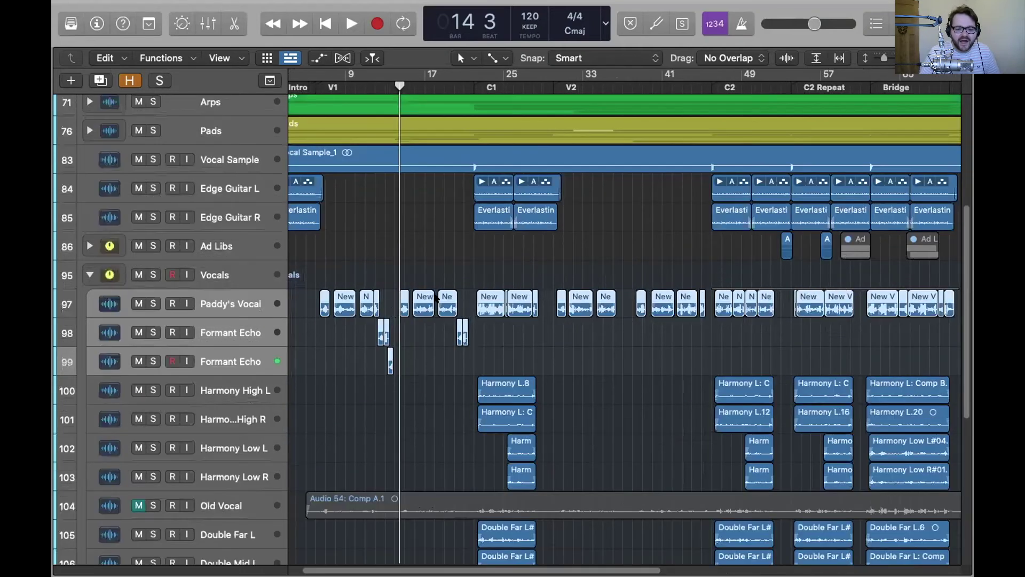
key(ctrl+s)
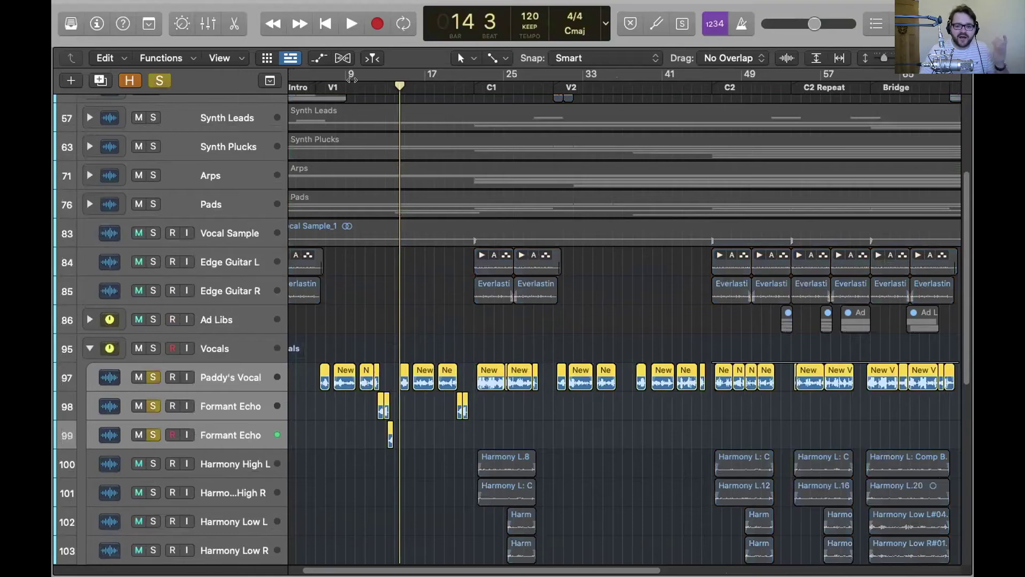
key(super+Right)
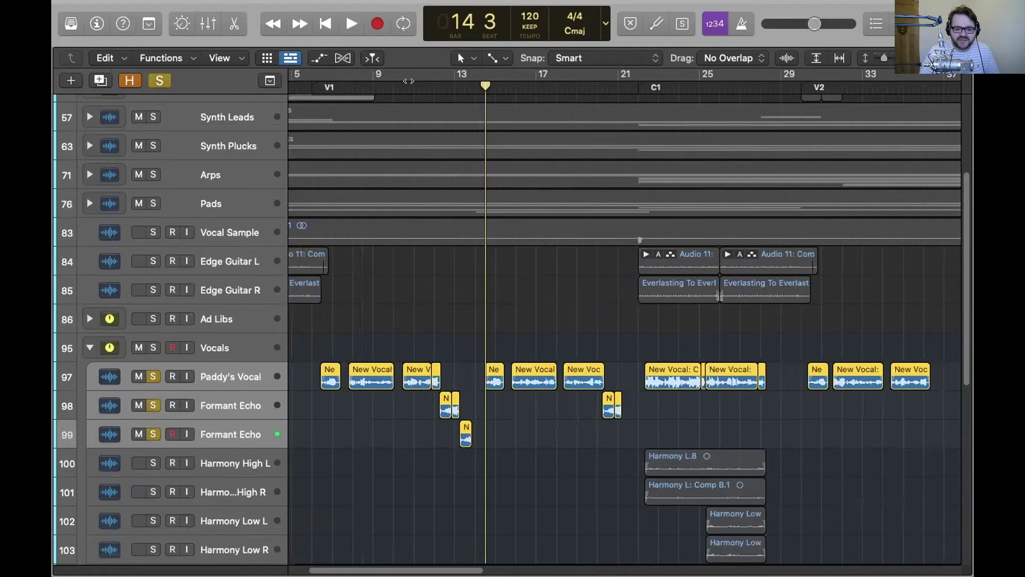
click(408, 82)
key(space)
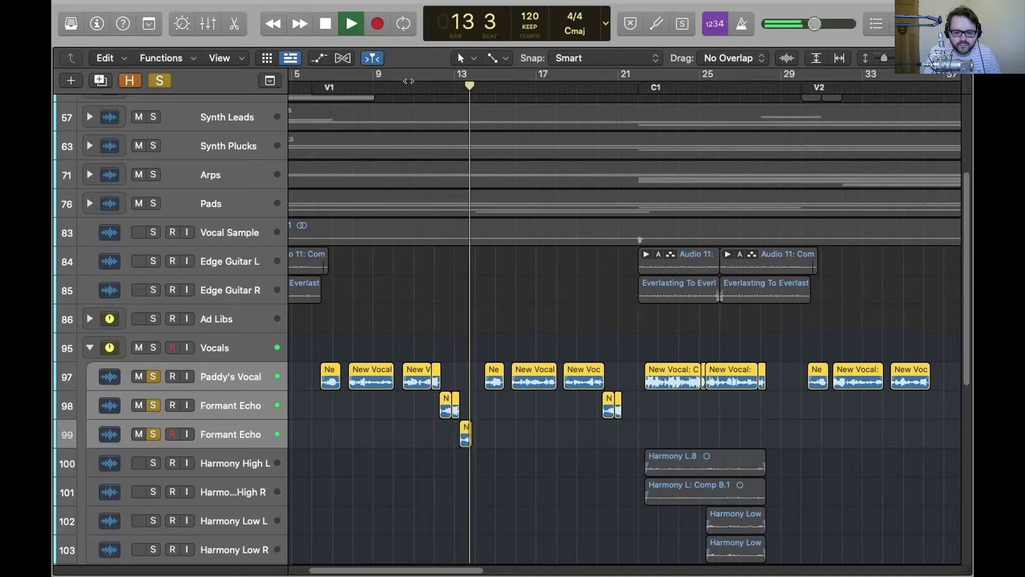
key(space)
- Audition Paddy's Vocal alone from bar 10, then leave only Formant Echo 98 soloed
click(472, 323)
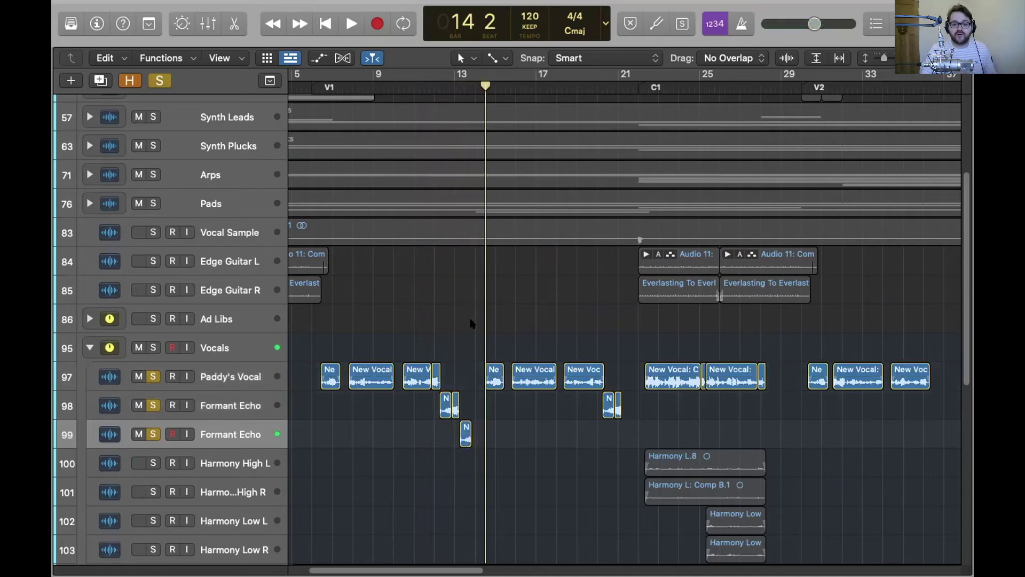
scroll(469, 321, up, 5)
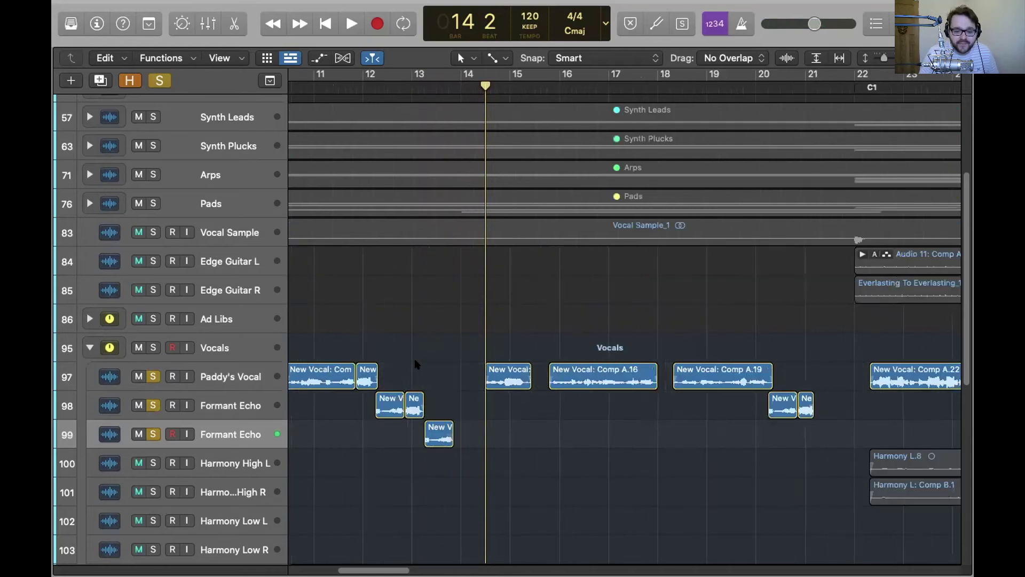
scroll(473, 353, up, 4)
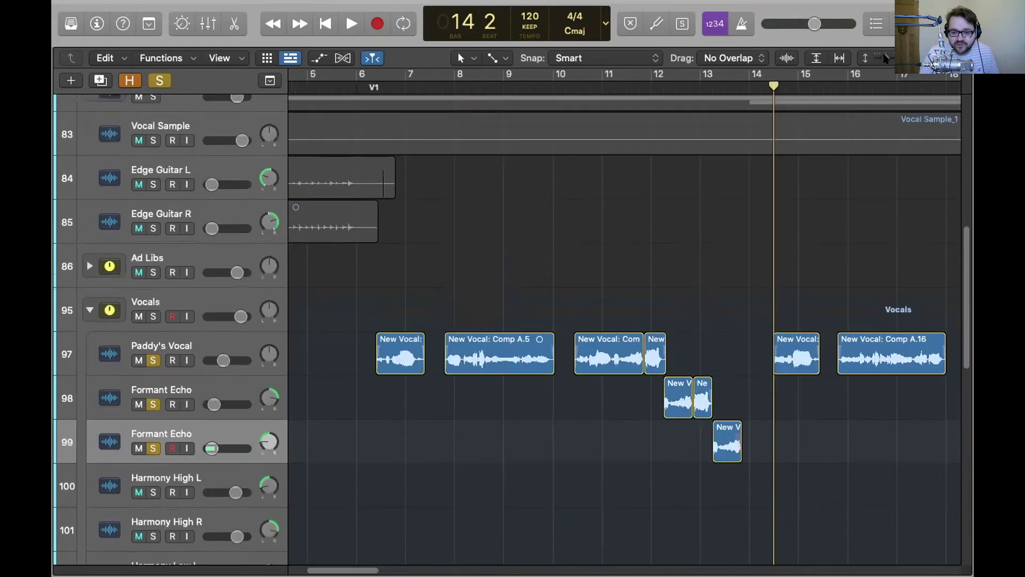
click(153, 399)
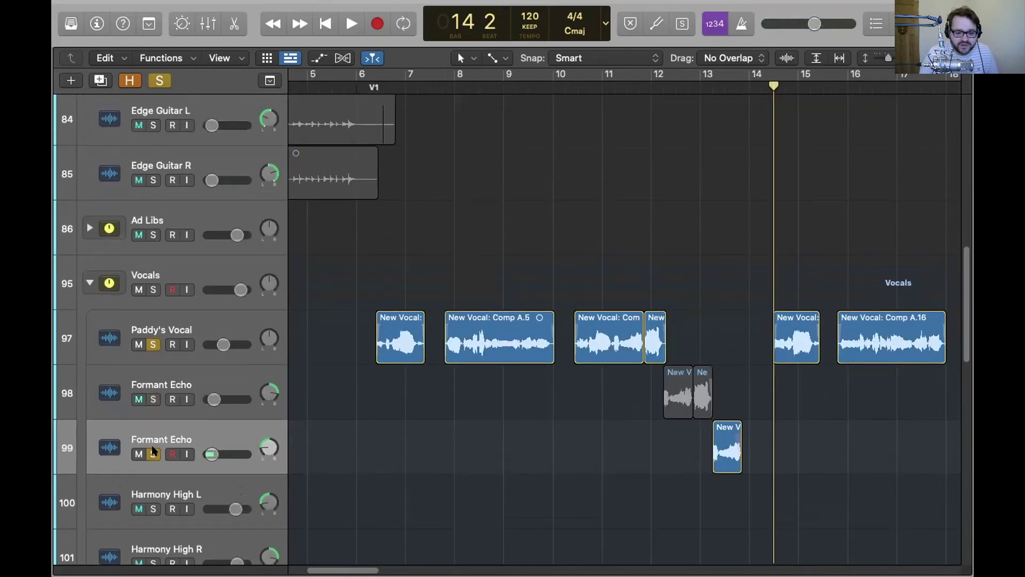
click(153, 454)
click(577, 84)
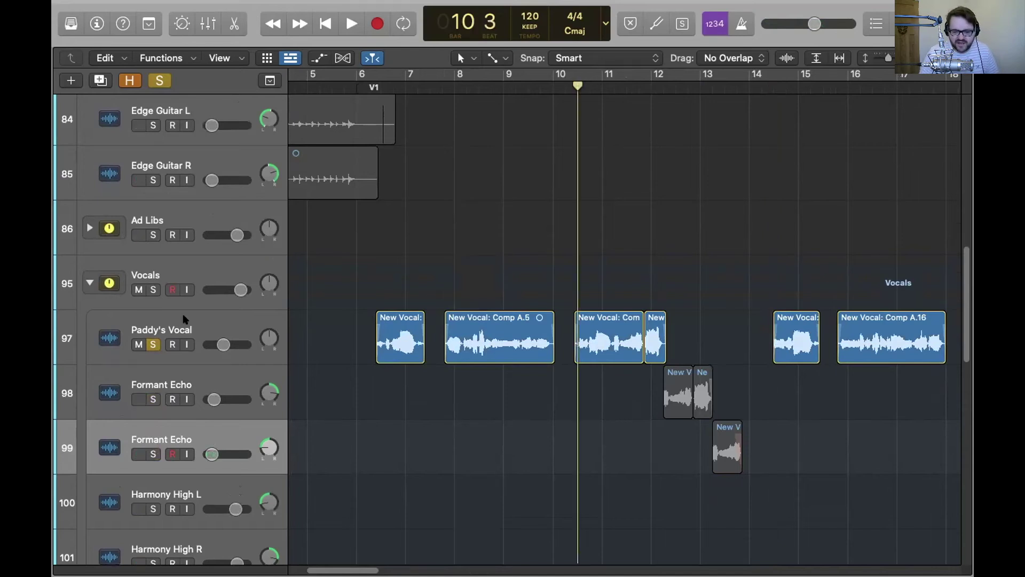
key(space)
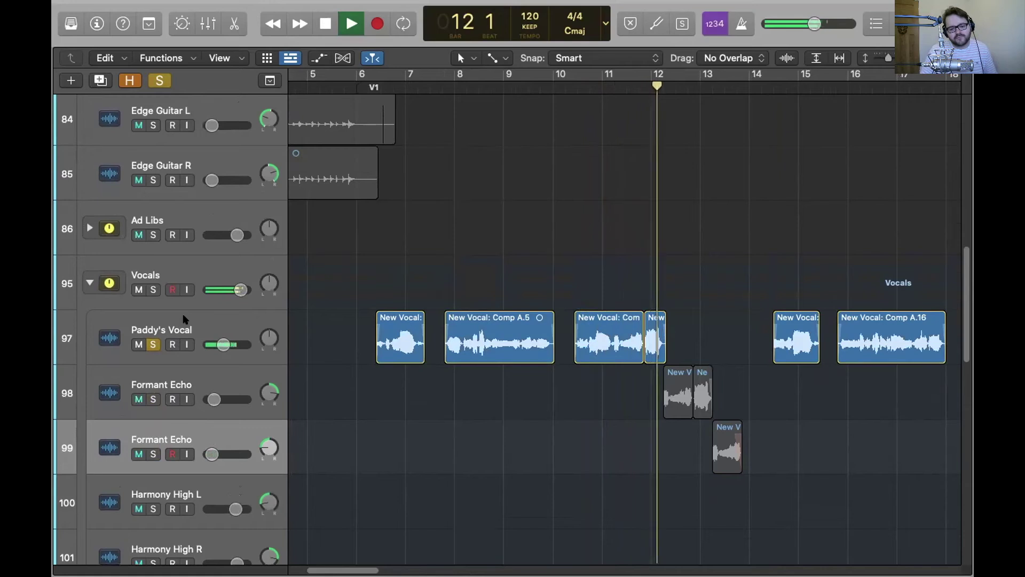
key(space)
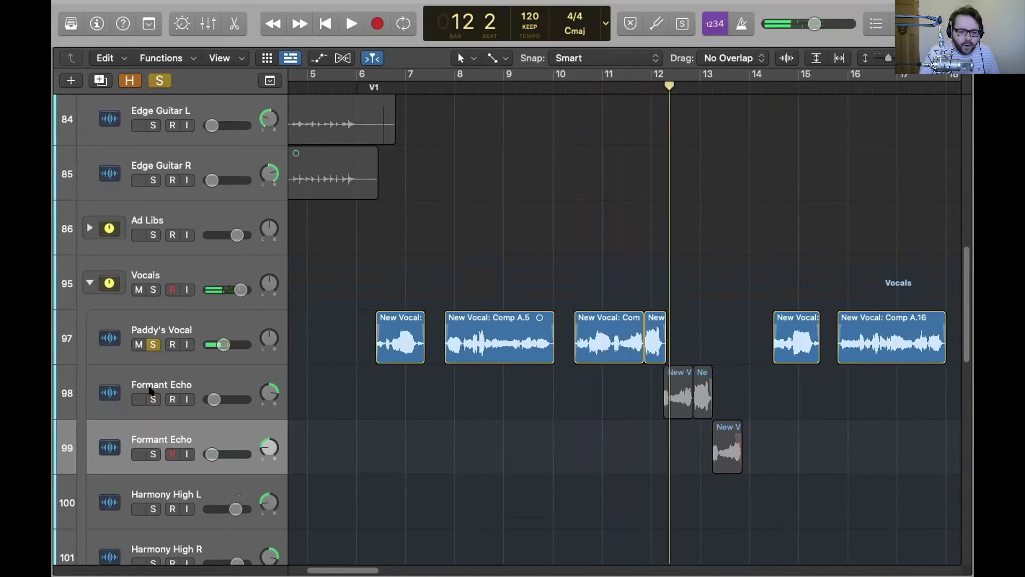
click(154, 400)
click(154, 344)
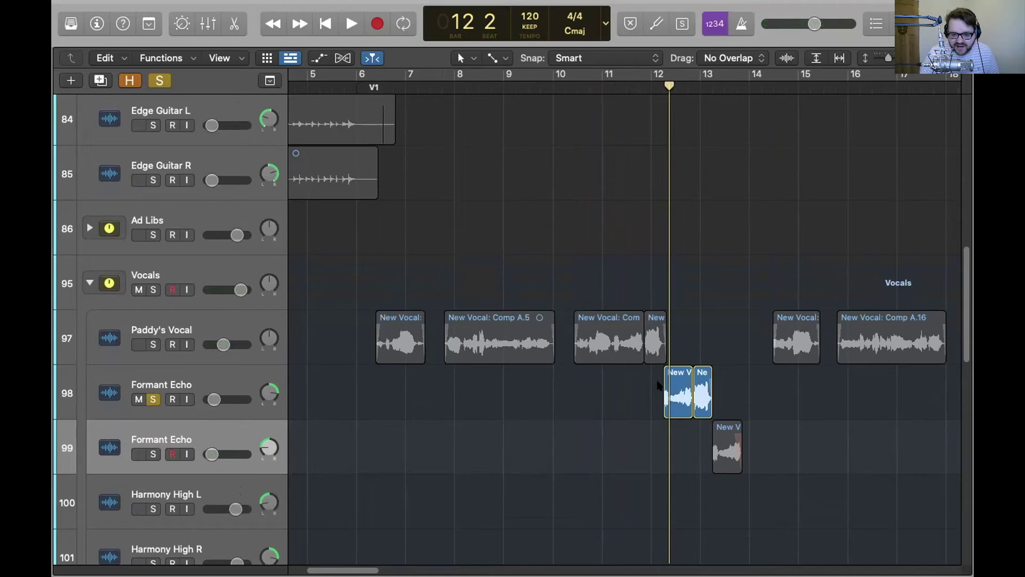
- Show the Inspector for the first Formant Echo track and check its EQ
key(i)
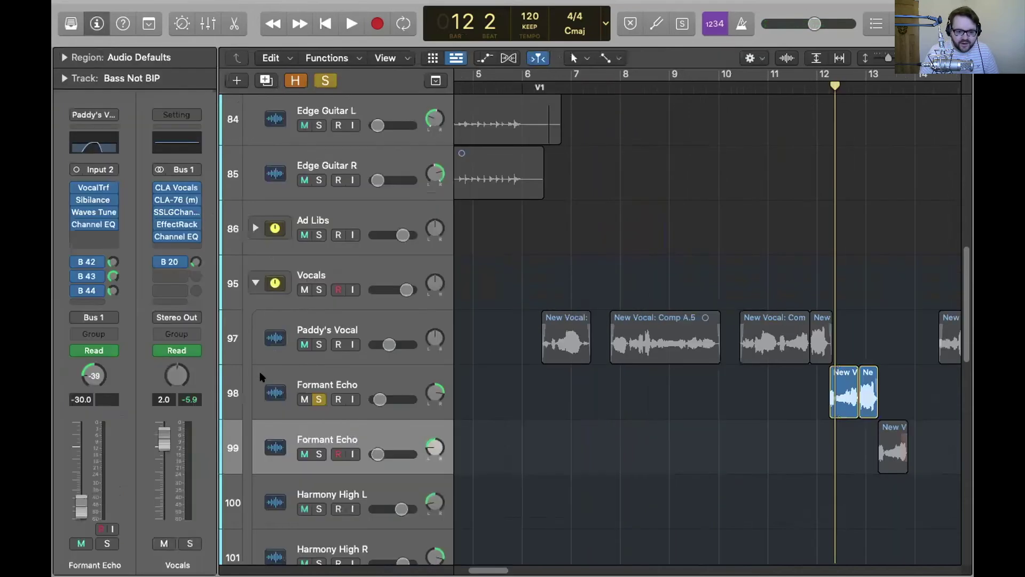
click(342, 386)
scroll(481, 370, right, 4)
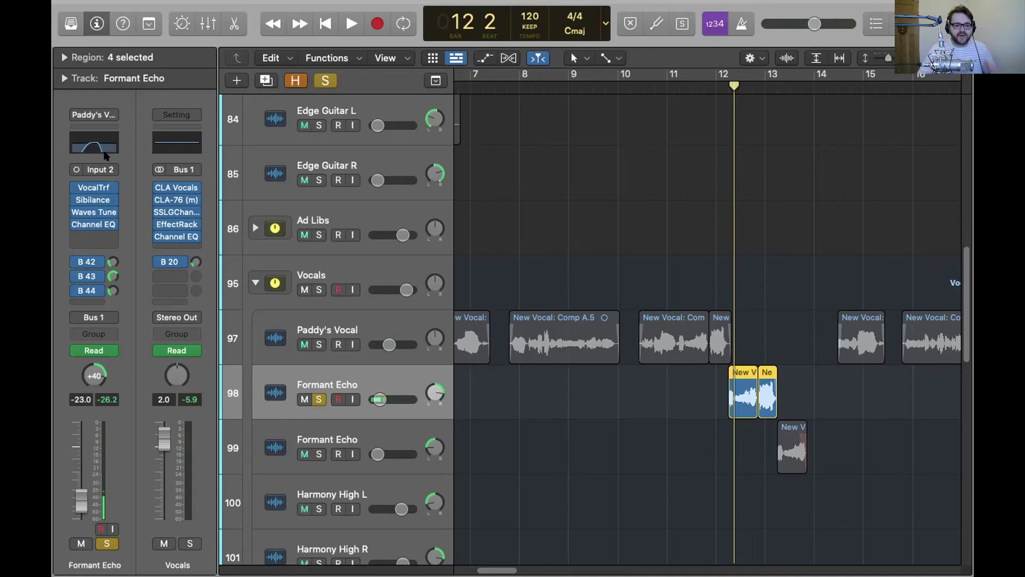
click(103, 148)
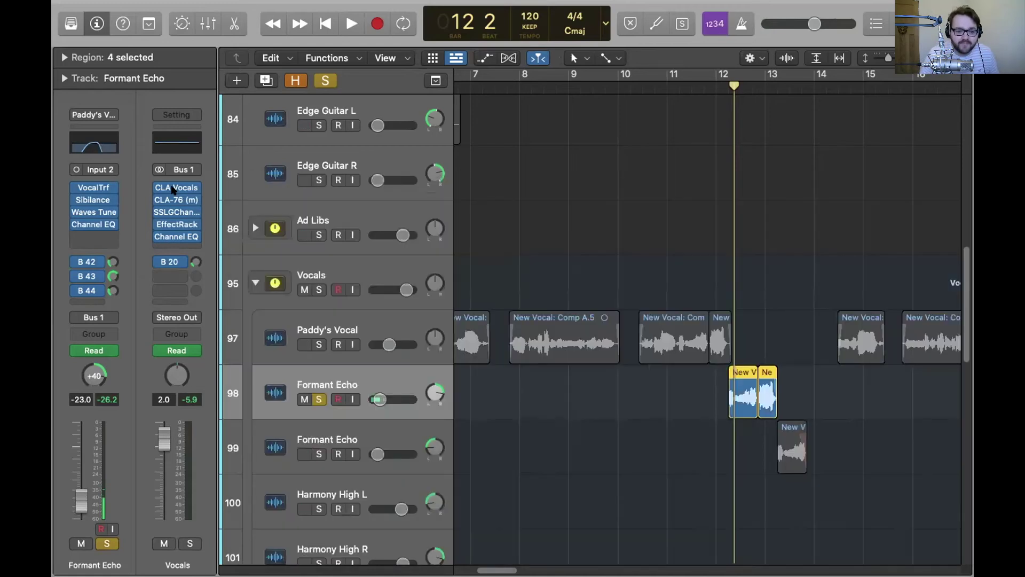
click(242, 184)
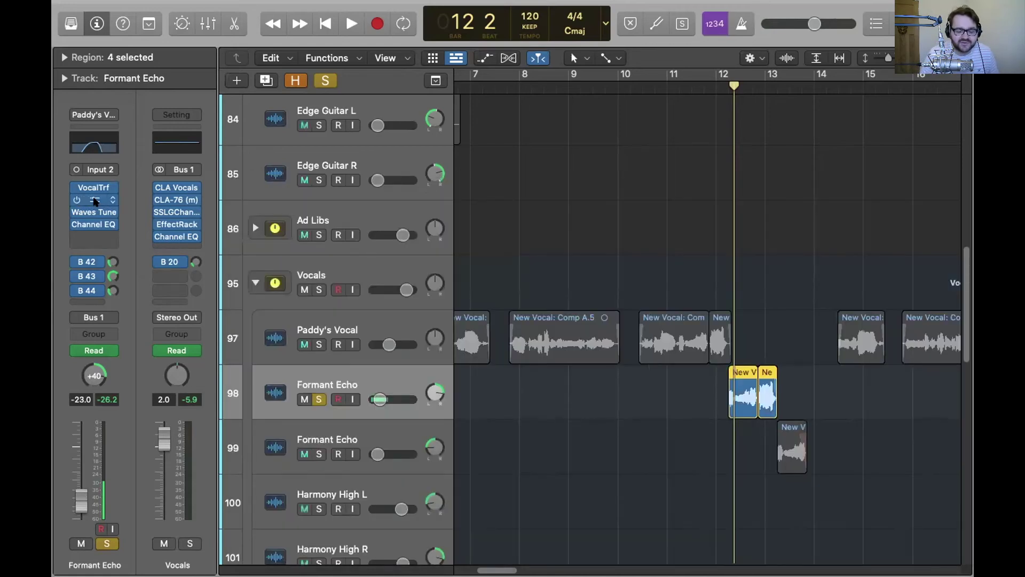
- Open its Vocal Transformer (Formant -3, 100% mix) and play it soloed with Paddy's Vocal
mouse_move(92, 212)
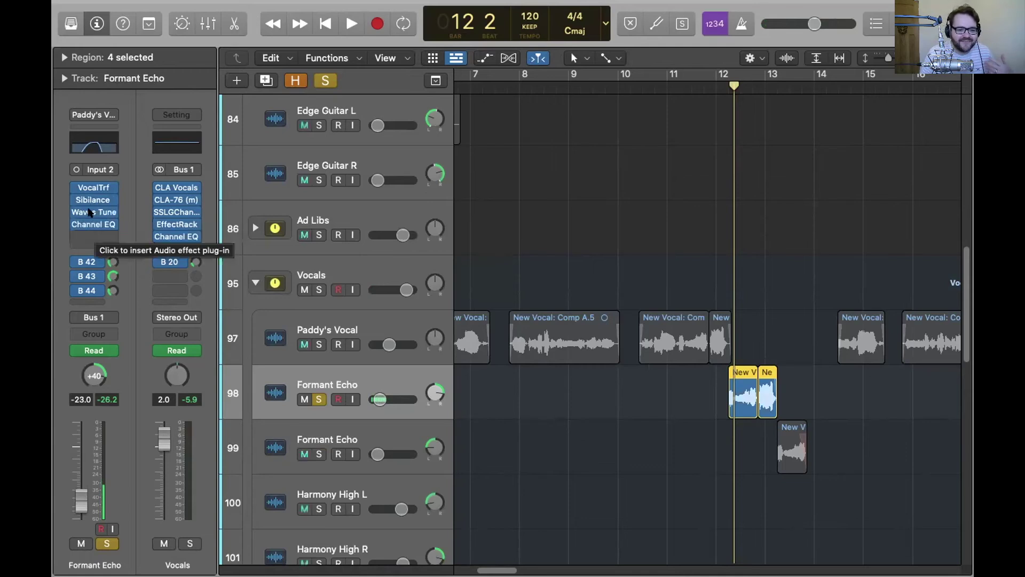
click(92, 188)
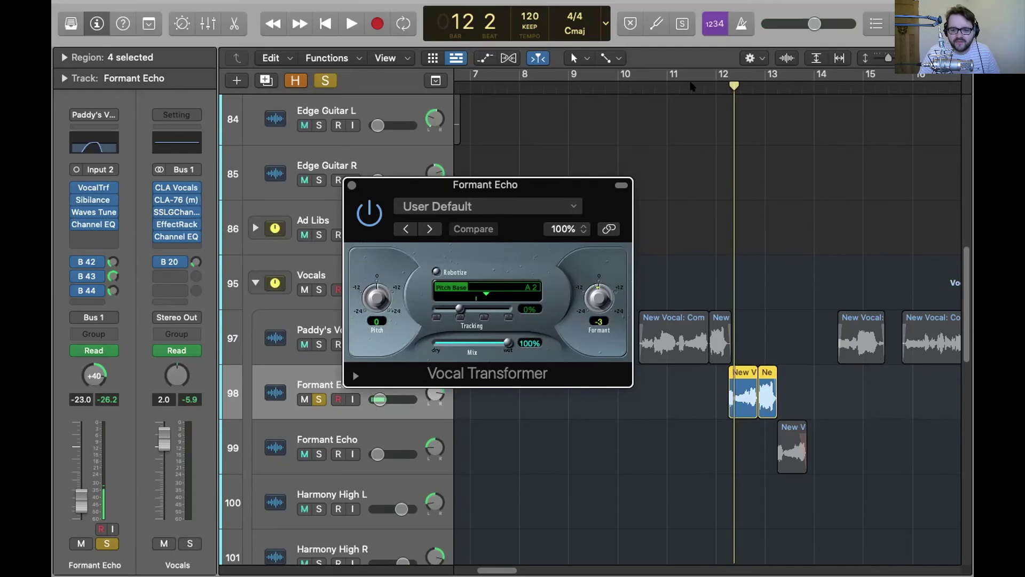
click(319, 345)
key(space)
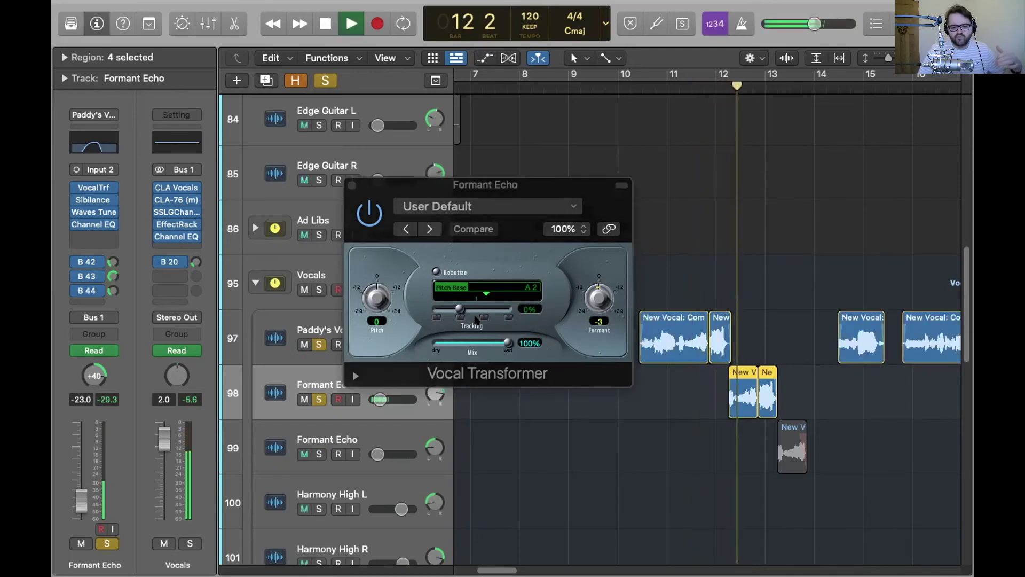
key(space)
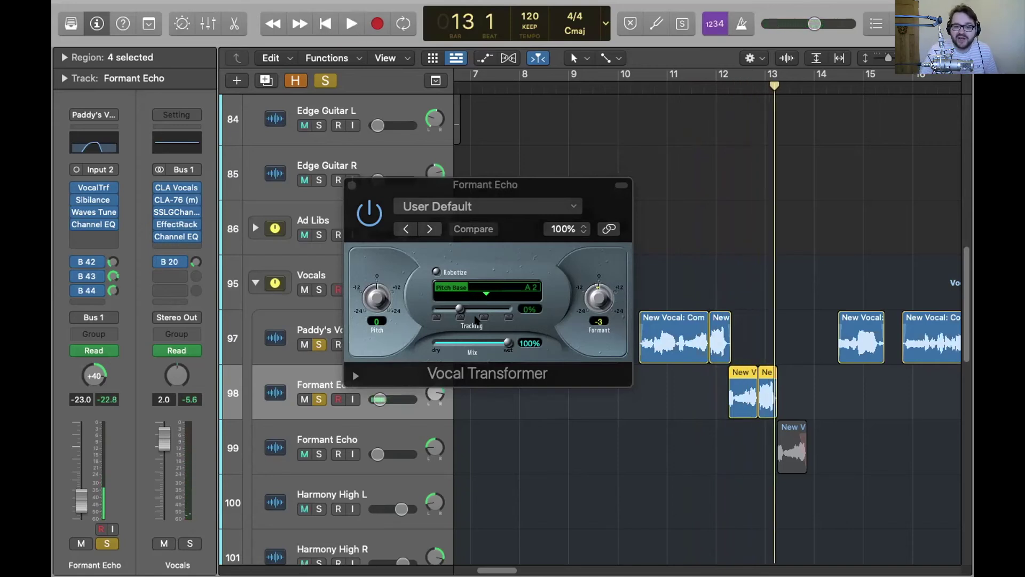
- Close the Vocal Transformer, zoom in, and play the first Formant Echo from bar 11
key(super+w)
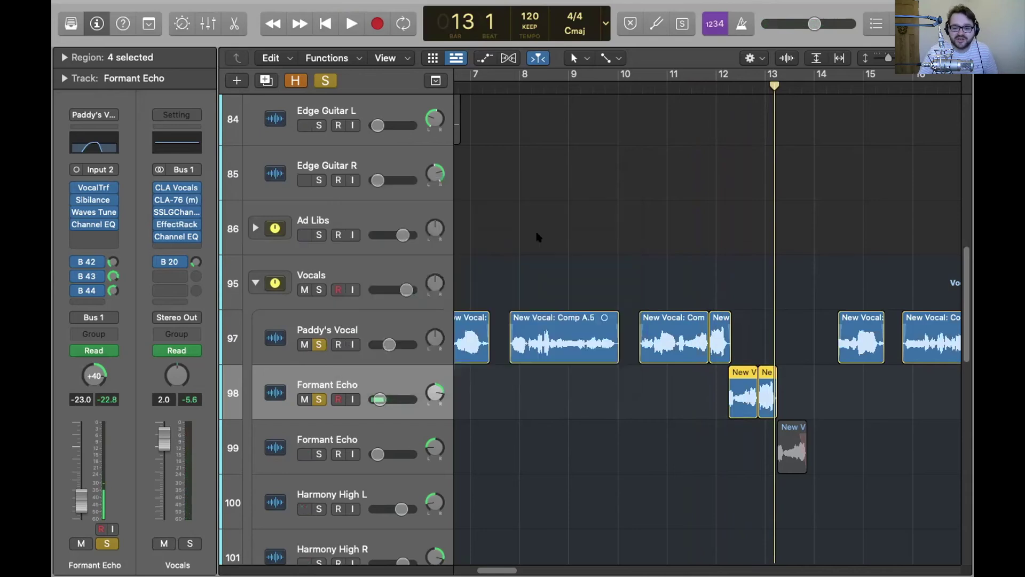
key(super+Right)
key(super+Right)
key(super+Right)
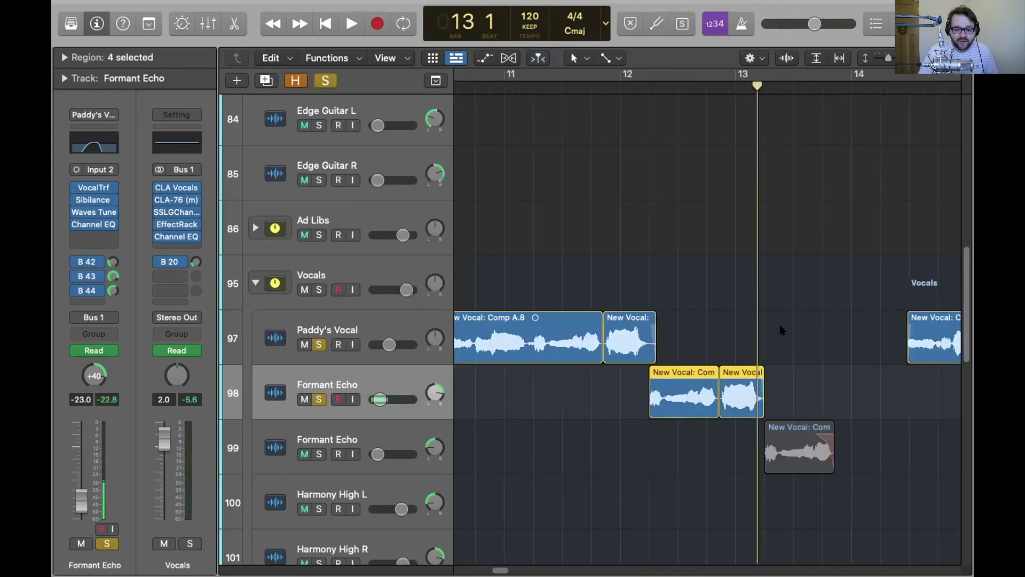
click(648, 103)
click(540, 84)
key(space)
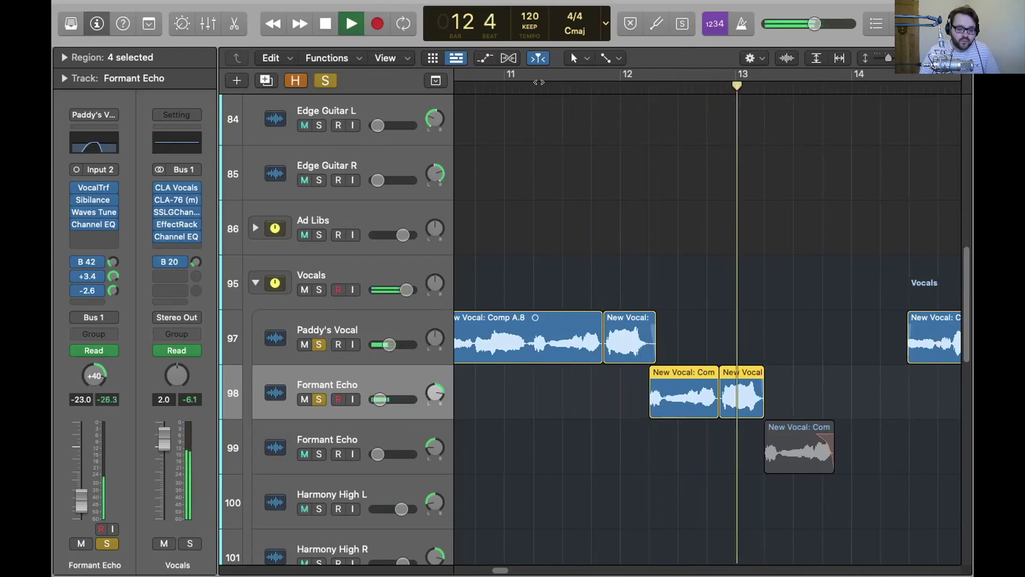
key(space)
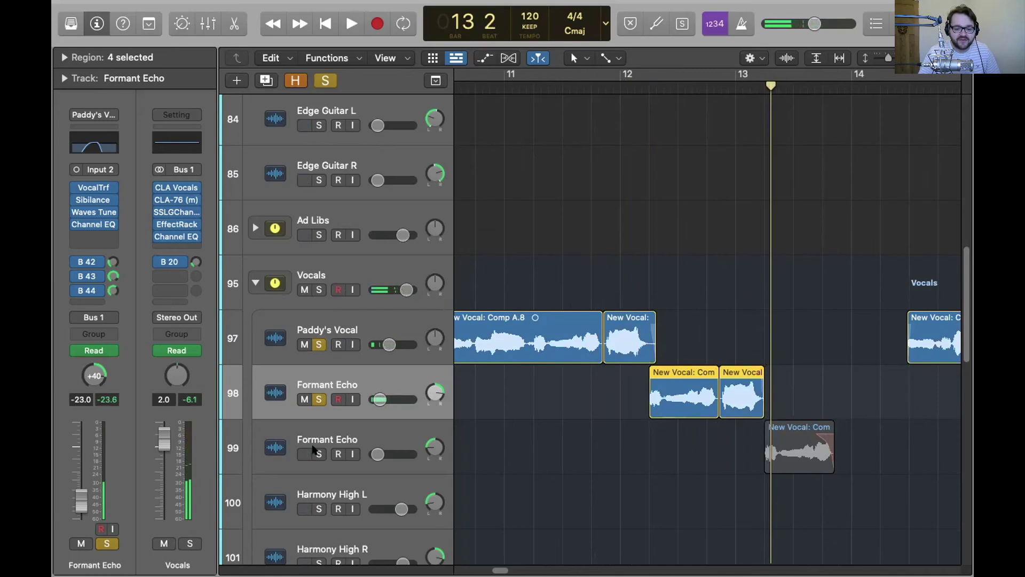
- Solo Formant Echo 99 instead of 98 and play region A.33 from bar 13
click(318, 454)
click(317, 400)
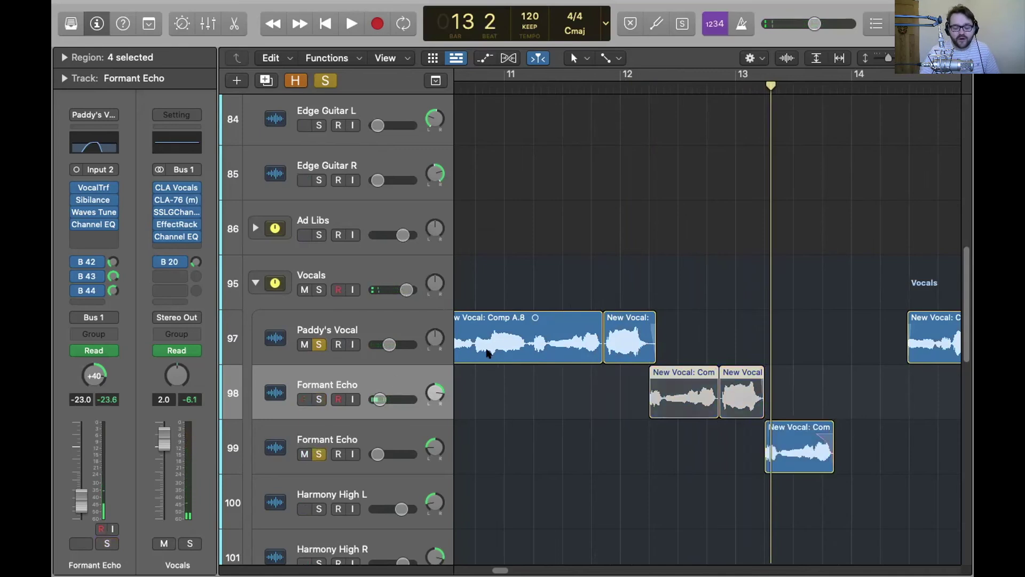
scroll(716, 482, down, 5)
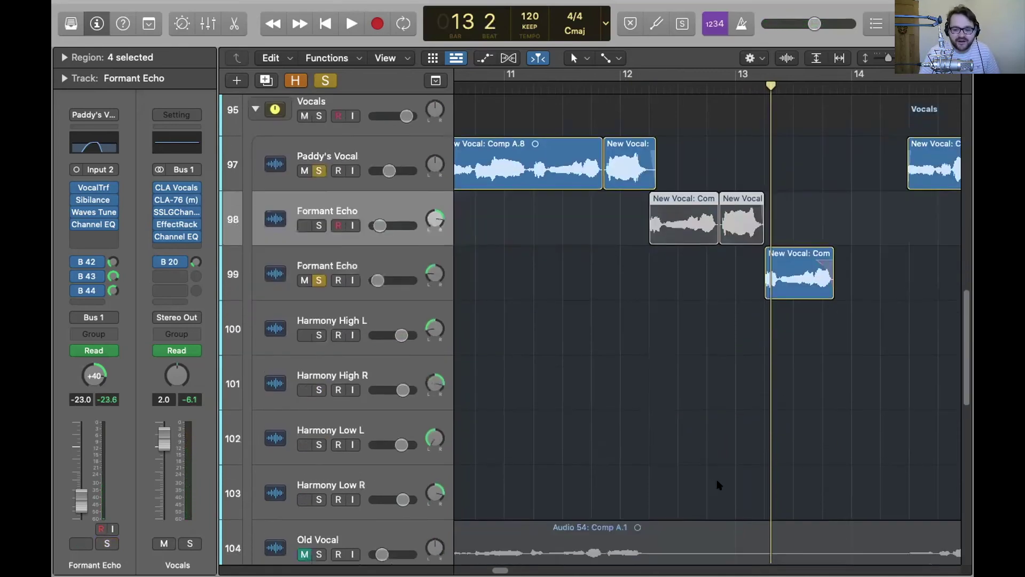
scroll(691, 299, right, 6)
scroll(646, 275, up, 3)
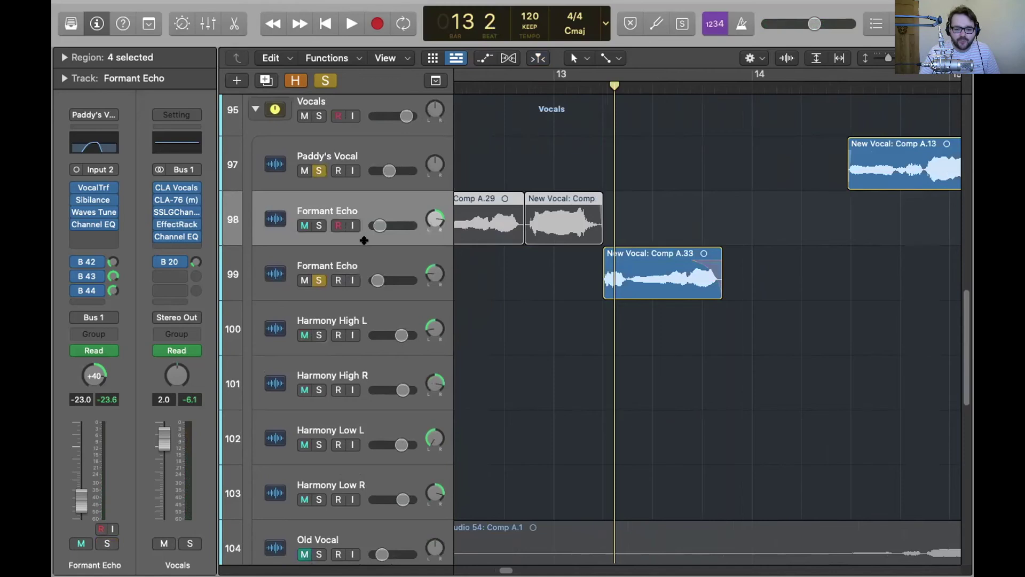
click(366, 251)
click(582, 86)
key(space)
key(space)
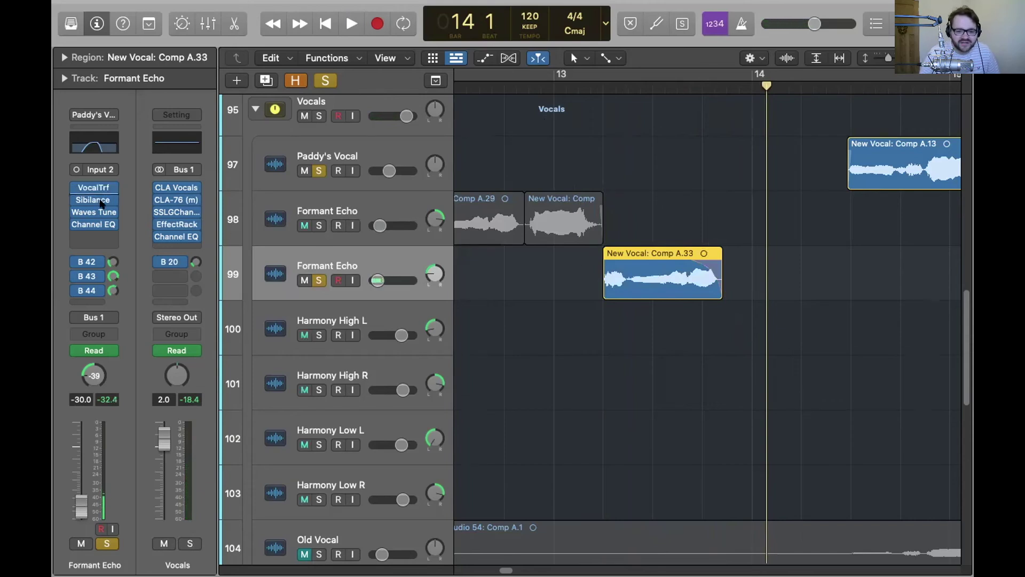
- Enable Flex and show region A.33's detected notes in the Flex Pitch Track editor, zoomed out
click(94, 188)
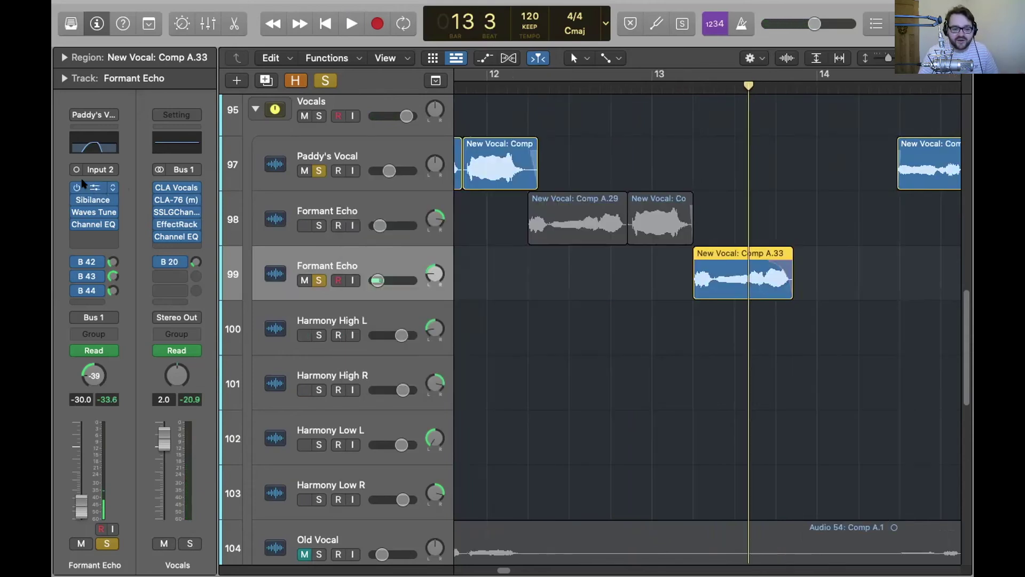
click(94, 188)
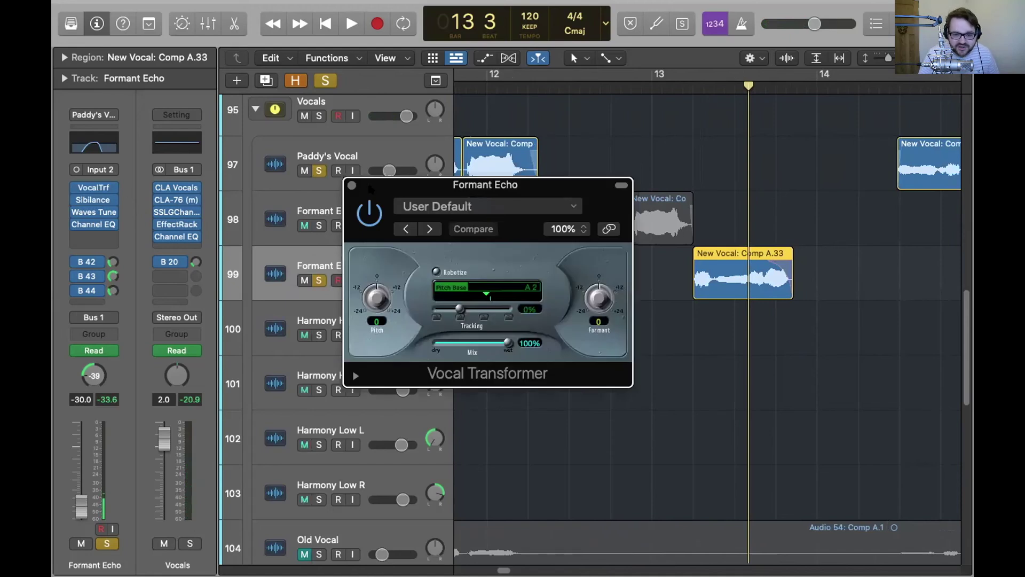
click(352, 185)
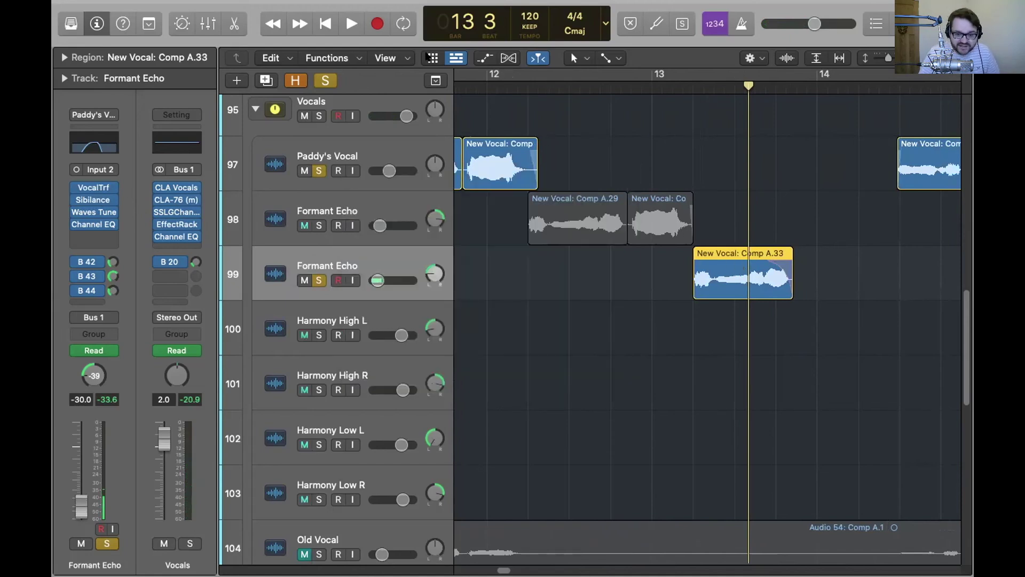
click(508, 57)
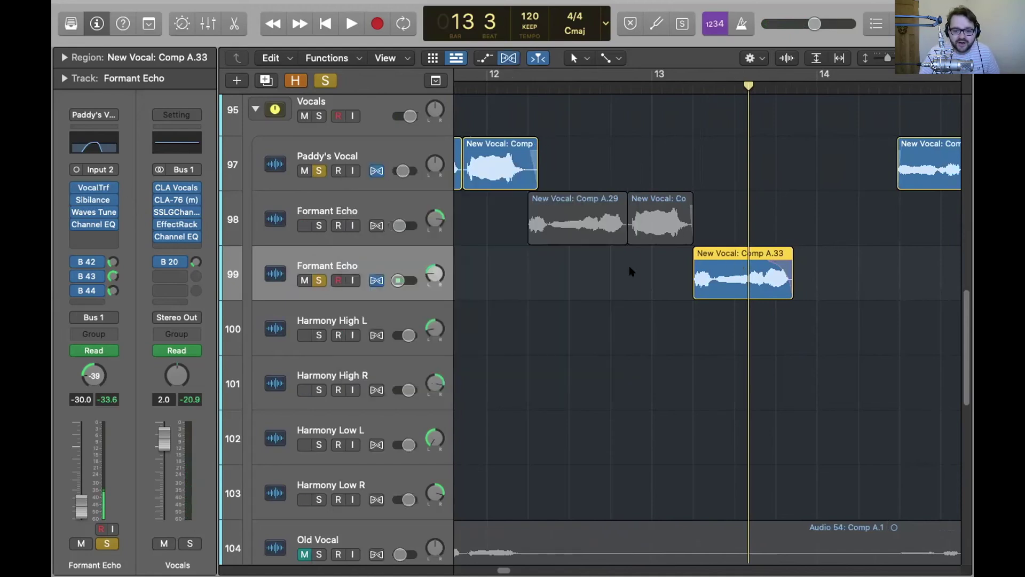
key(e)
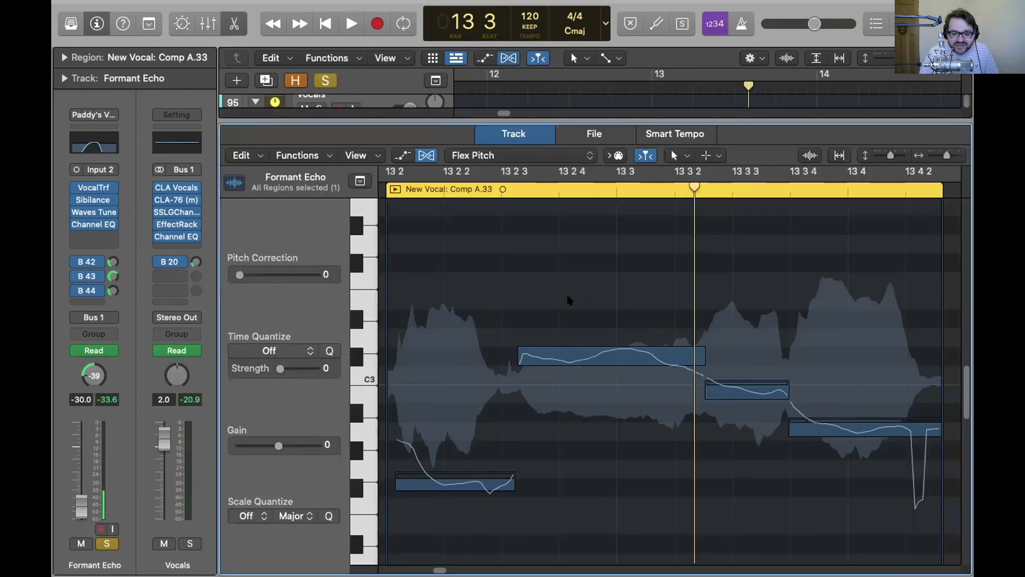
key(super+Left)
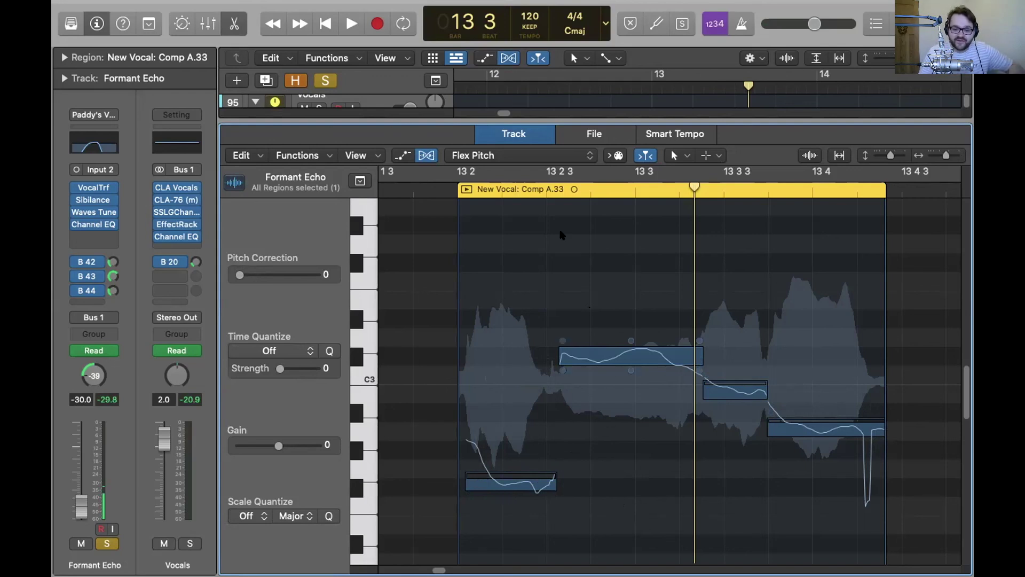
- Close the editor, turn off Flex, change A.33's end fade to Fade, and audition from bar 13 beat 2
key(e)
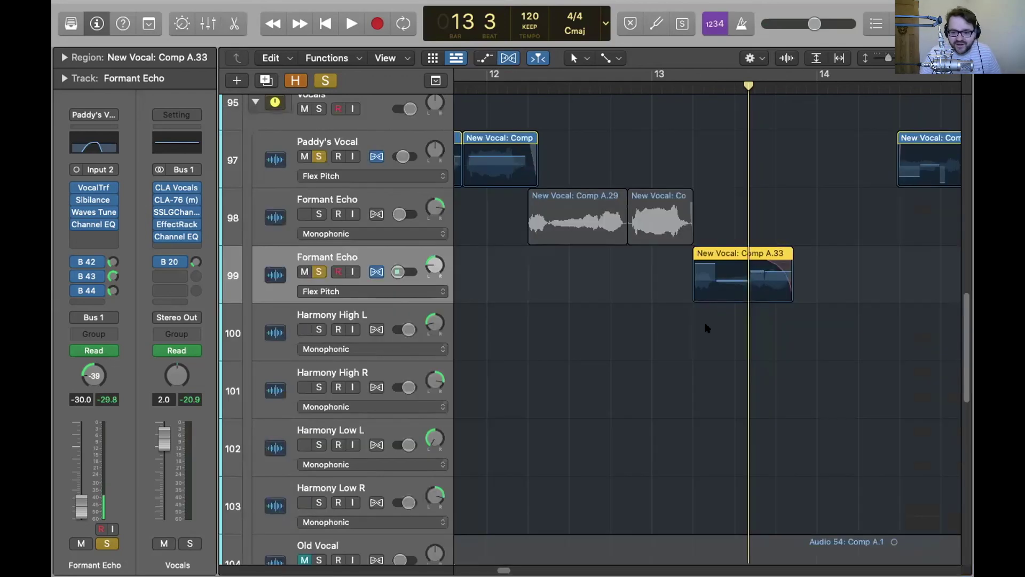
key(super+Right)
scroll(532, 133, right, 2)
key(super+f)
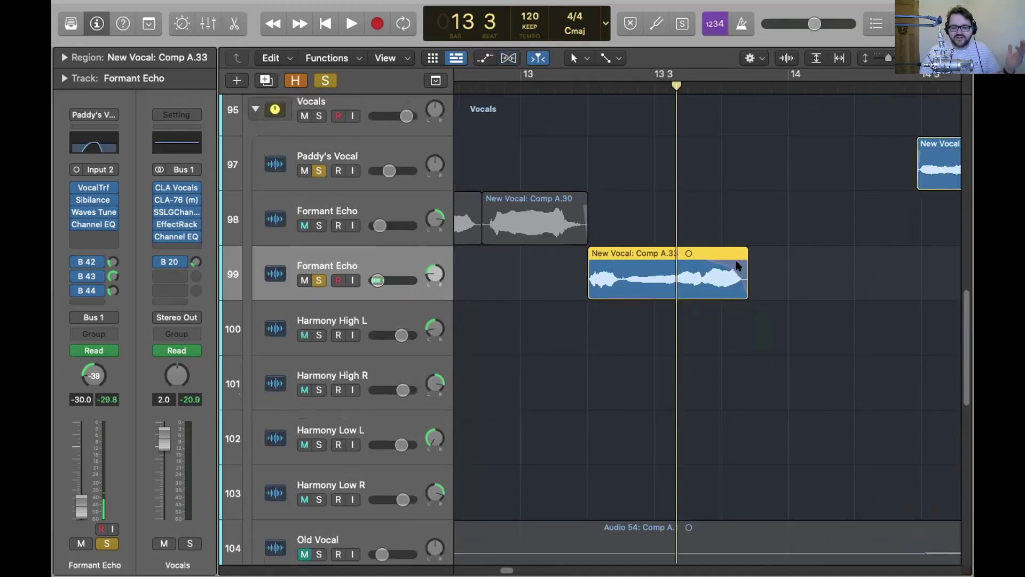
right_click(739, 265)
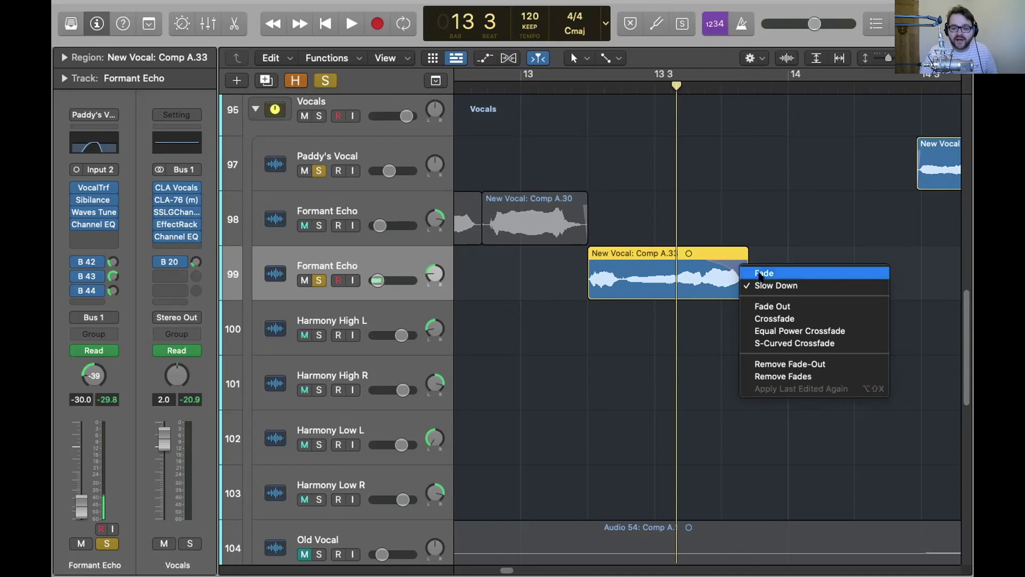
click(786, 202)
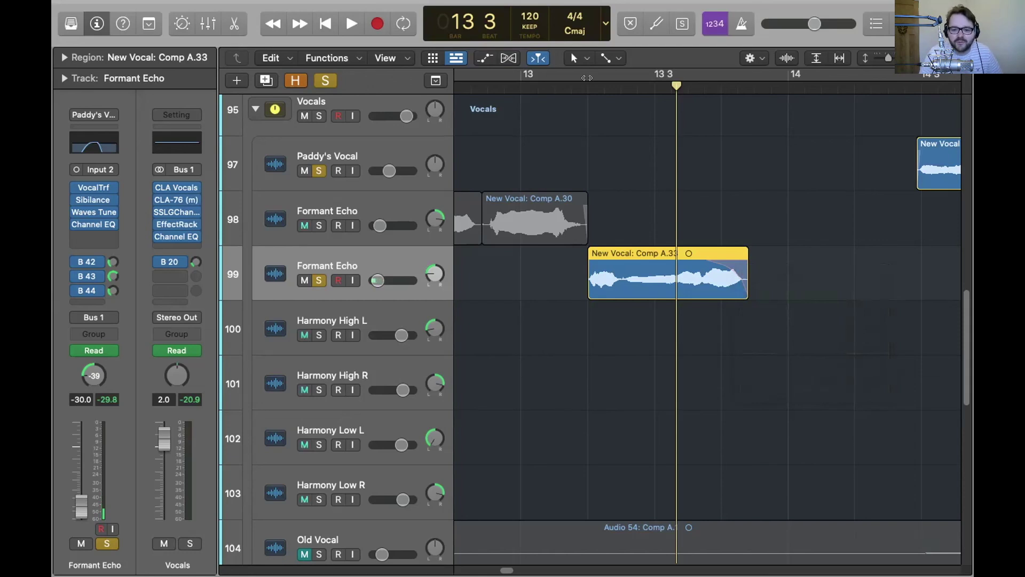
click(587, 78)
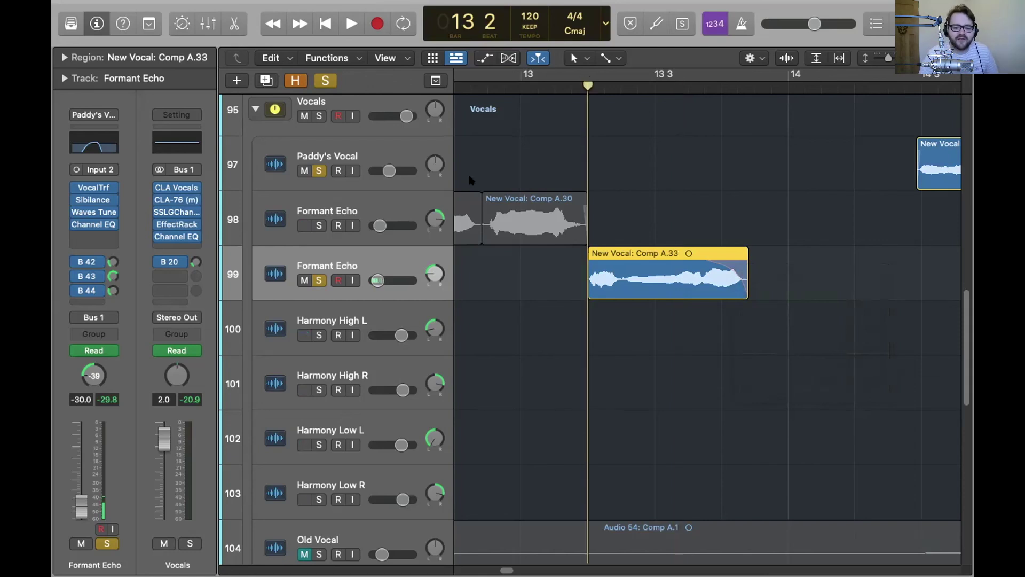
key(space)
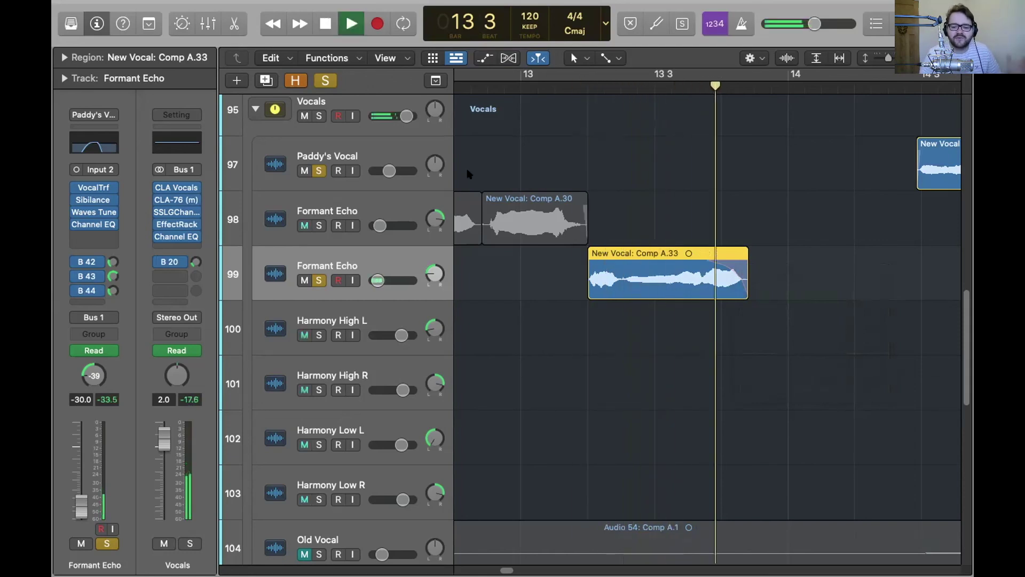
key(space)
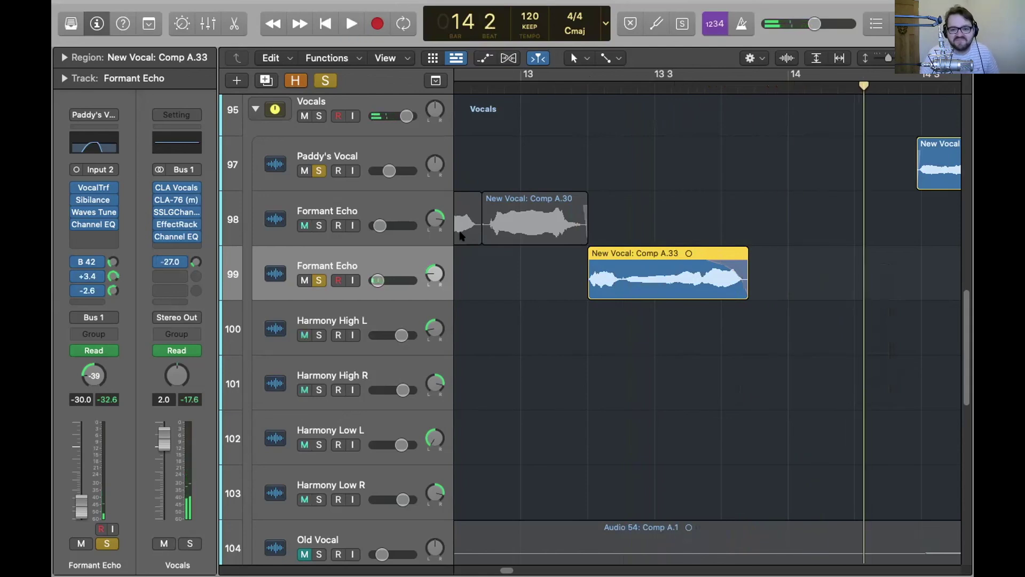
- Zoom out to bars 12–16 and unsolo the second Formant Echo and Paddy's Vocal
key(super+Left)
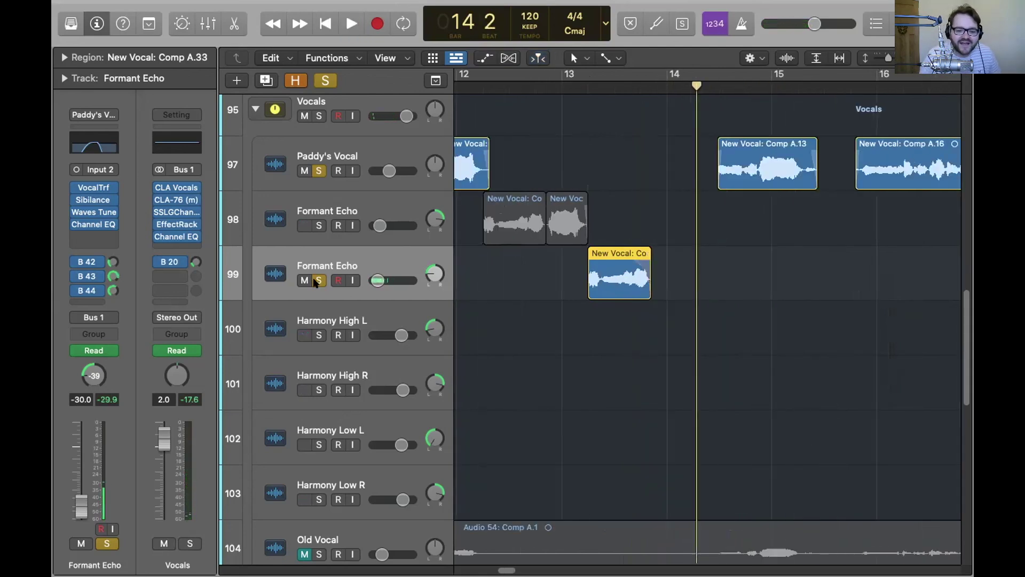
click(316, 281)
click(320, 172)
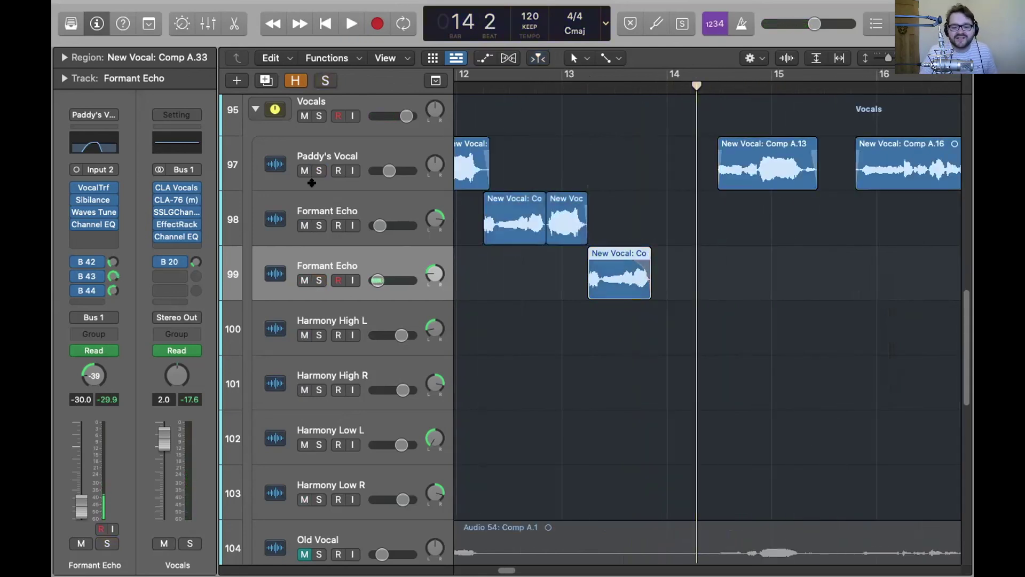
scroll(552, 262, left, 3)
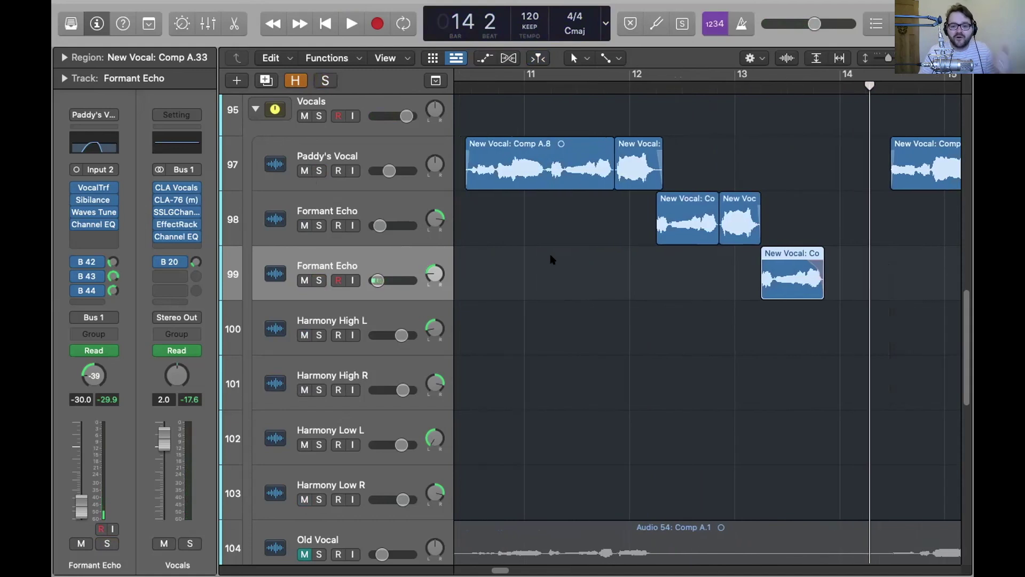